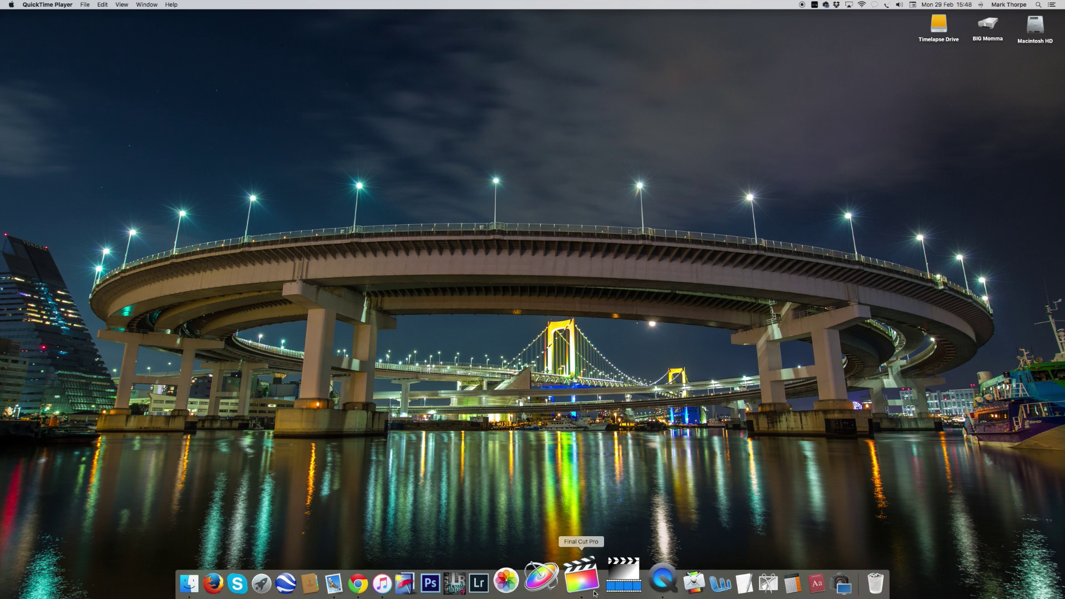
- Launch Final Cut Pro and rename the 29-02-2016 event to 'Pseudo TL'
left_click(597, 582)
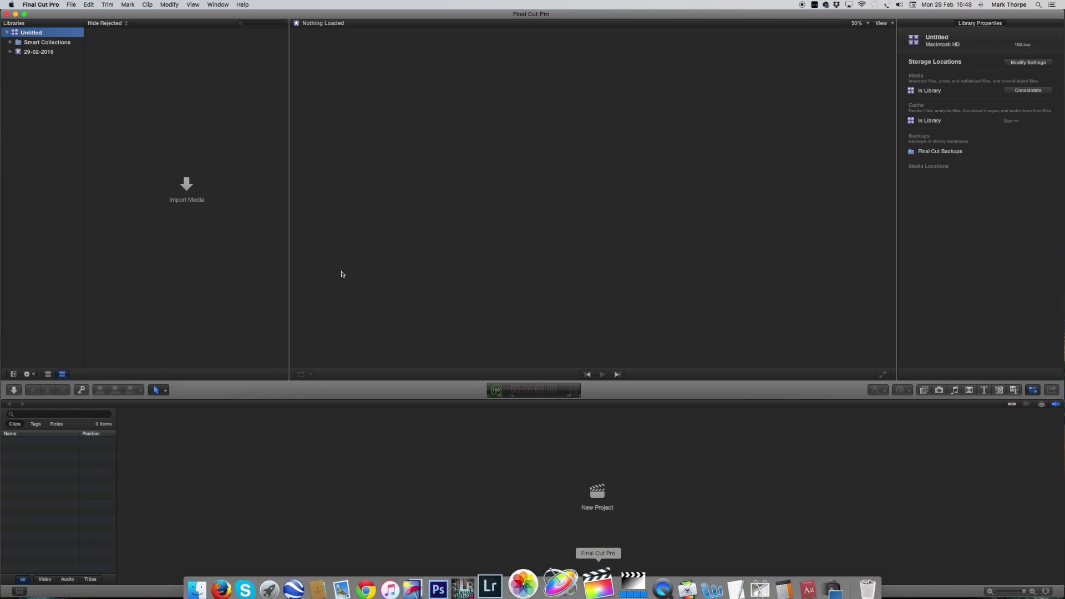
left_click(34, 52)
left_click(35, 52)
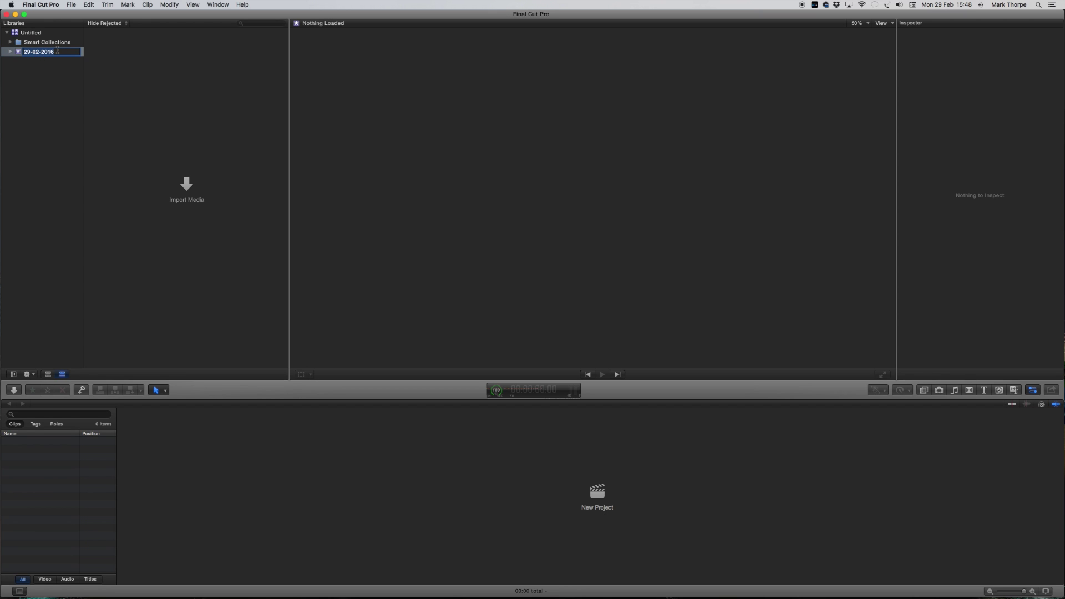
type("Pseudo TL")
- Confirm the event name and create the 'Motion Tute' project with 1080p HD 30p settings
key("Return")
left_click(71, 5)
mouse_move(139, 14)
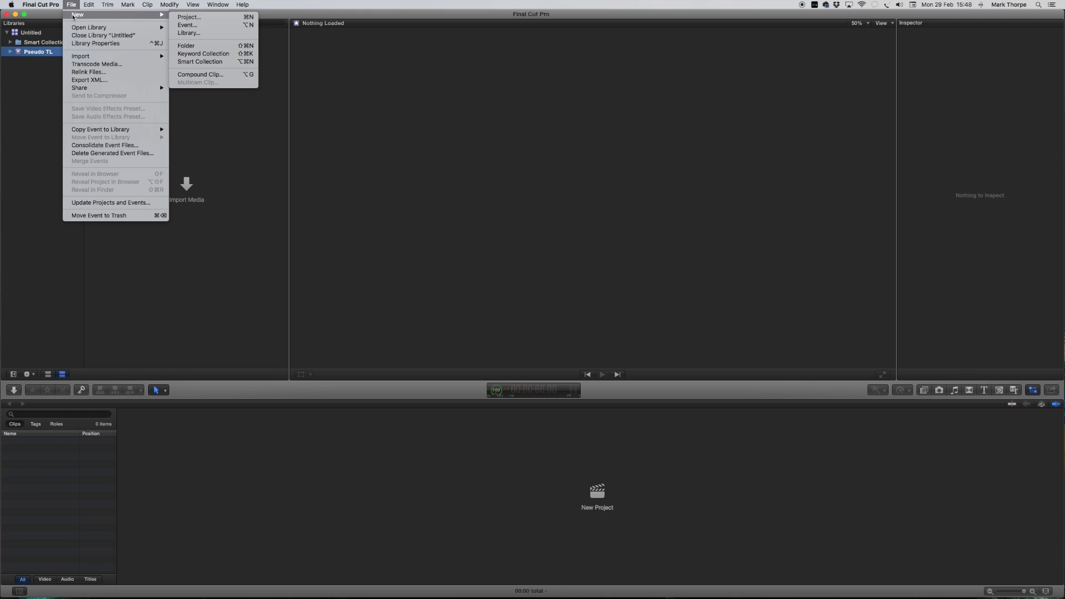
left_click(236, 20)
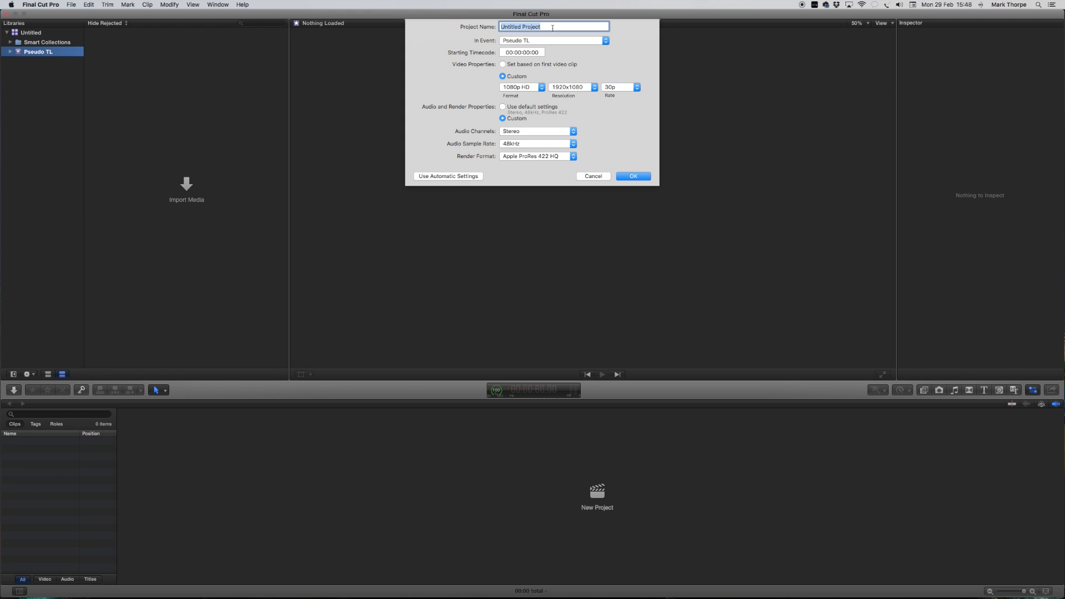
type("Motion Tute")
left_click(627, 177)
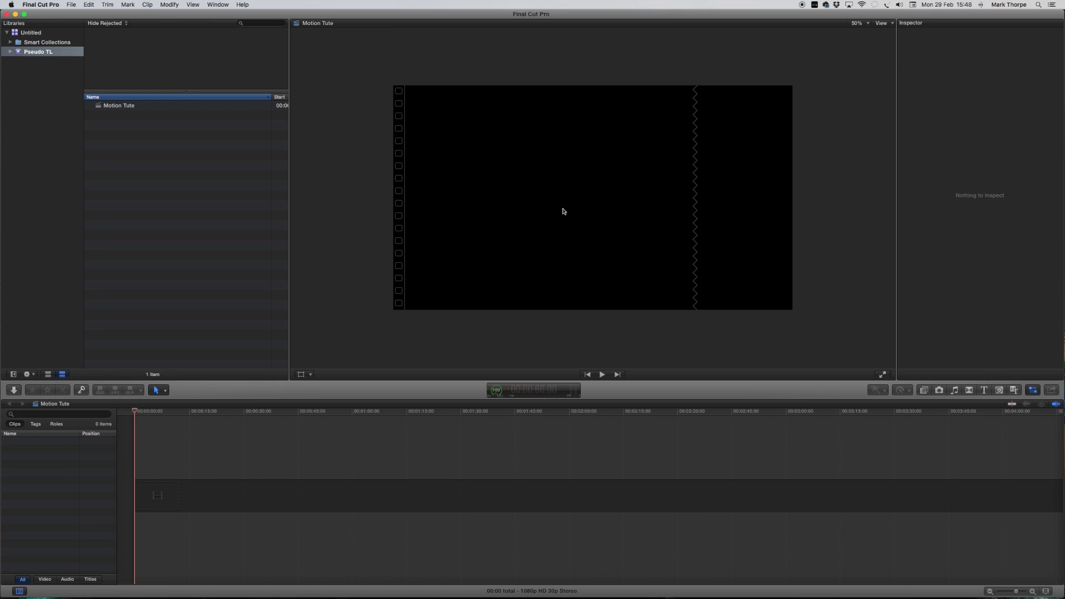
- Import the 4K Static_City_ProRes-444_4KUHD_30_UHQ clip into the Pseudo TL event
left_click(142, 216)
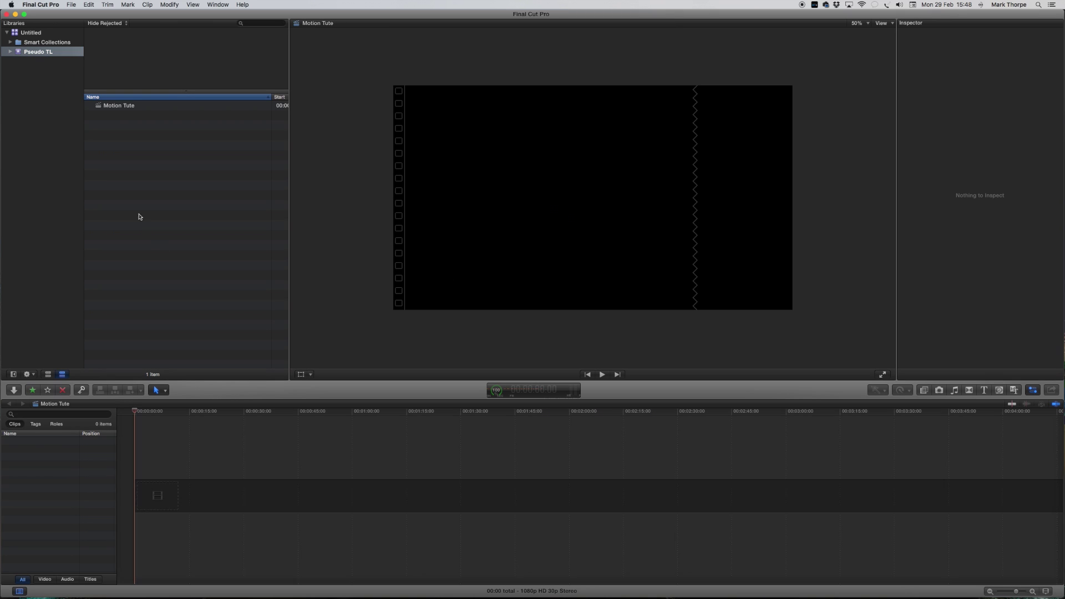
left_click(15, 390)
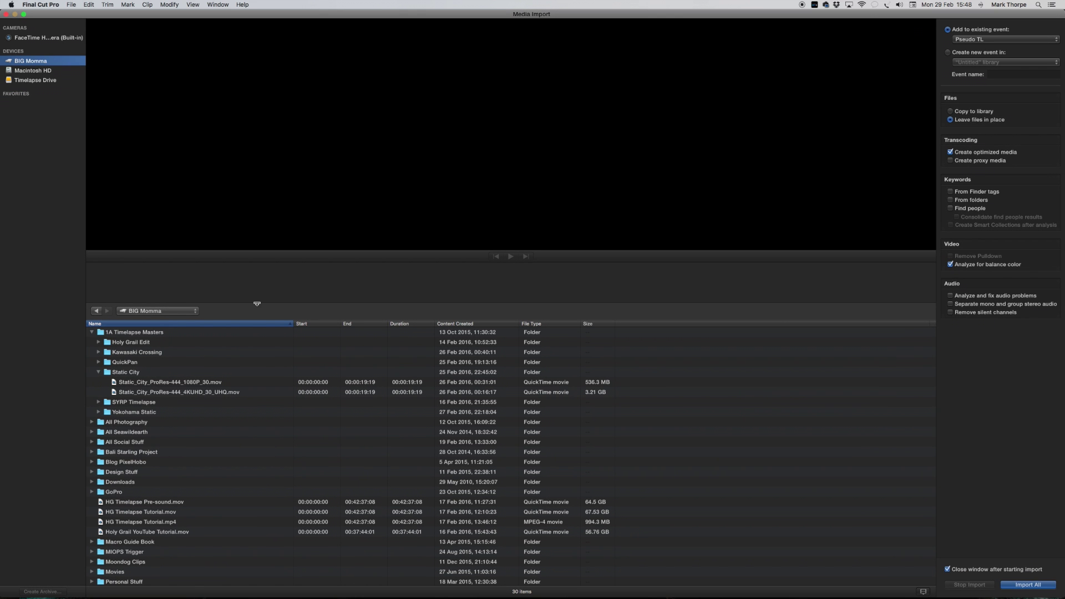
left_click(190, 392)
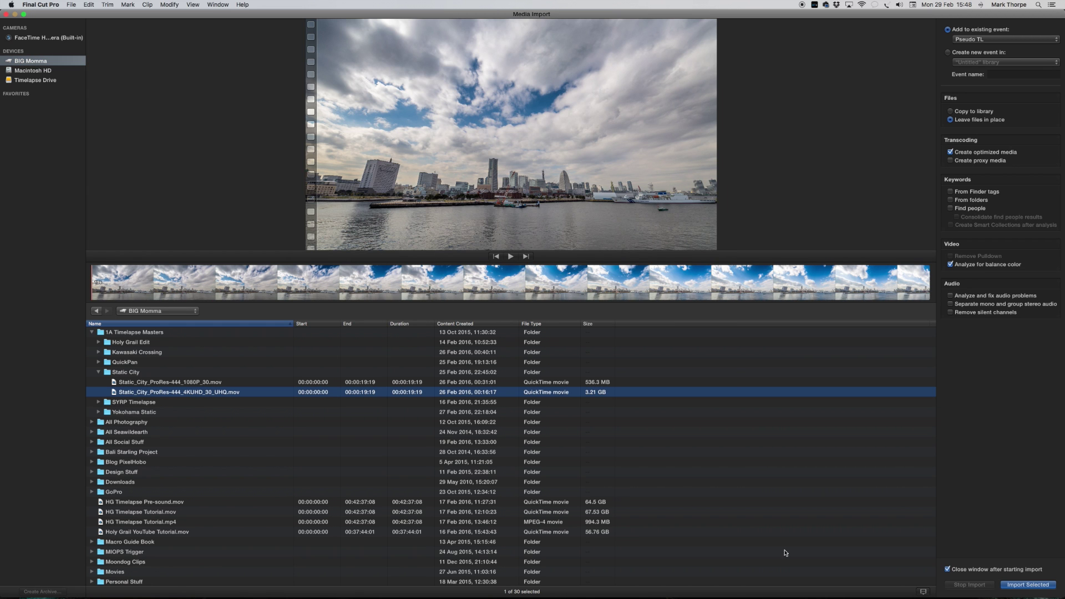
left_click(1022, 587)
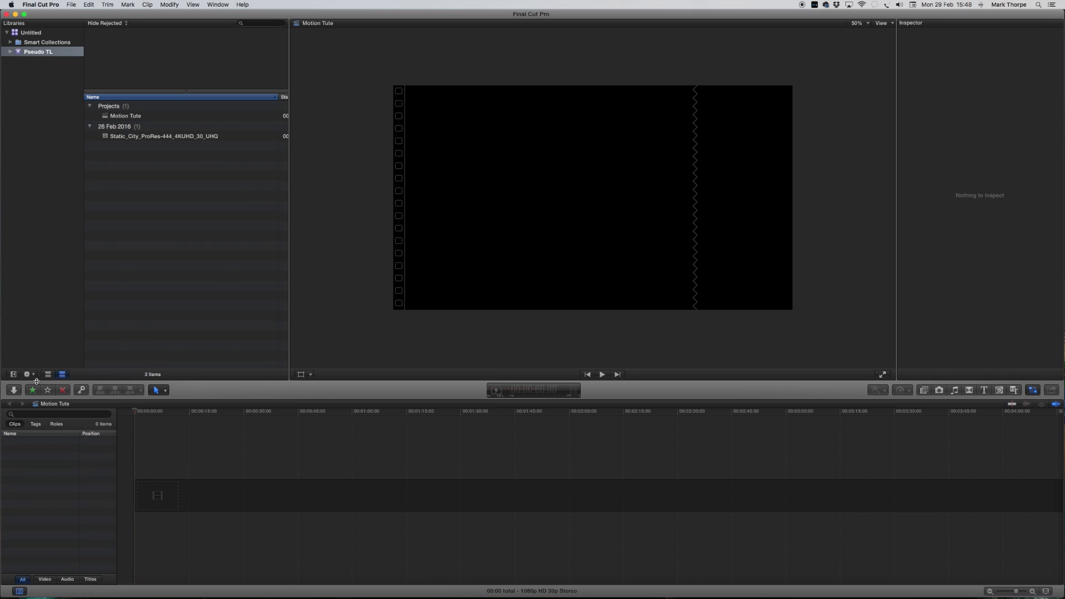
- Import the 4K Yoko Static_ProRes-444_4KUHD_48_UHQ clip from the Yokohama Static folder
left_click(12, 391)
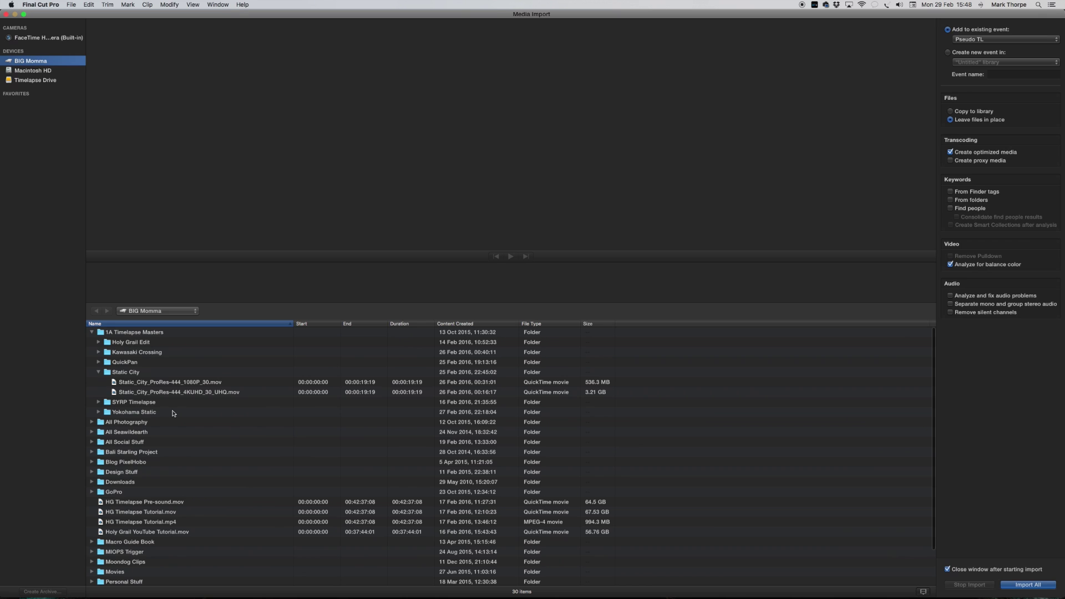
left_click(99, 372)
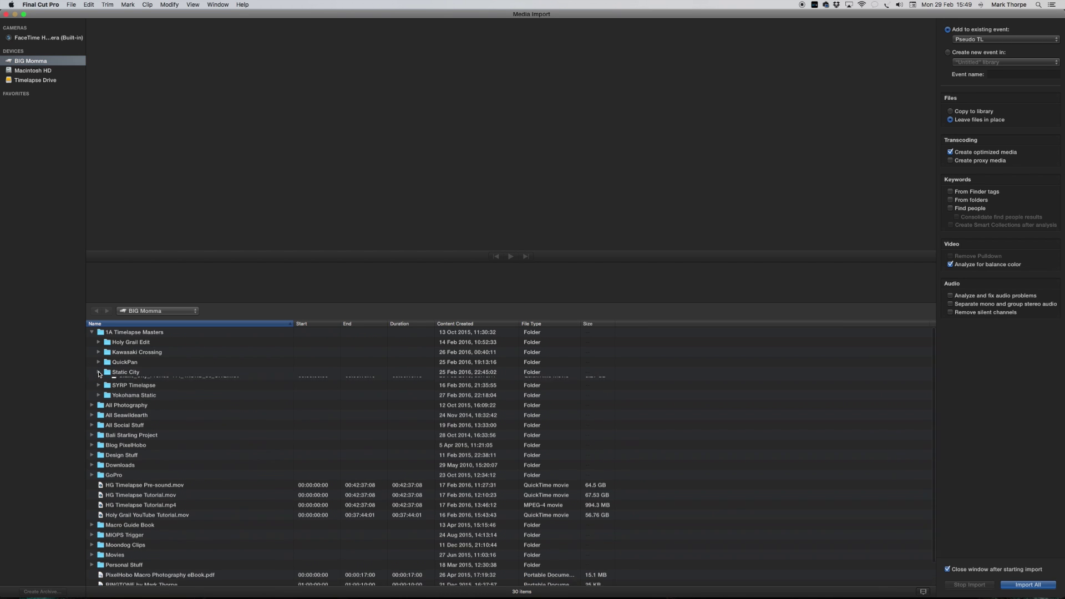
left_click(99, 392)
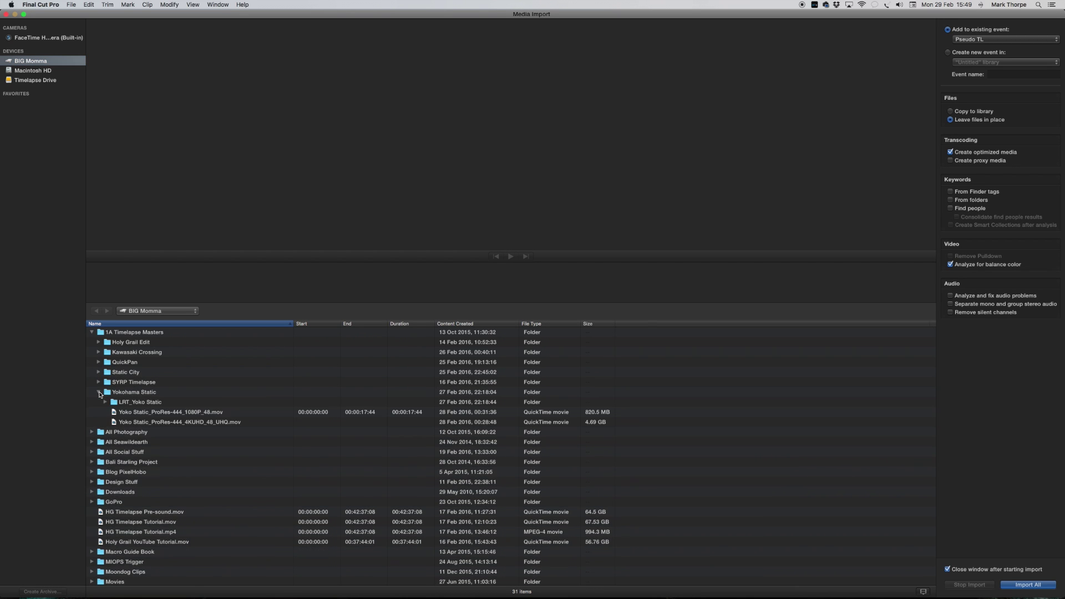
left_click(177, 423)
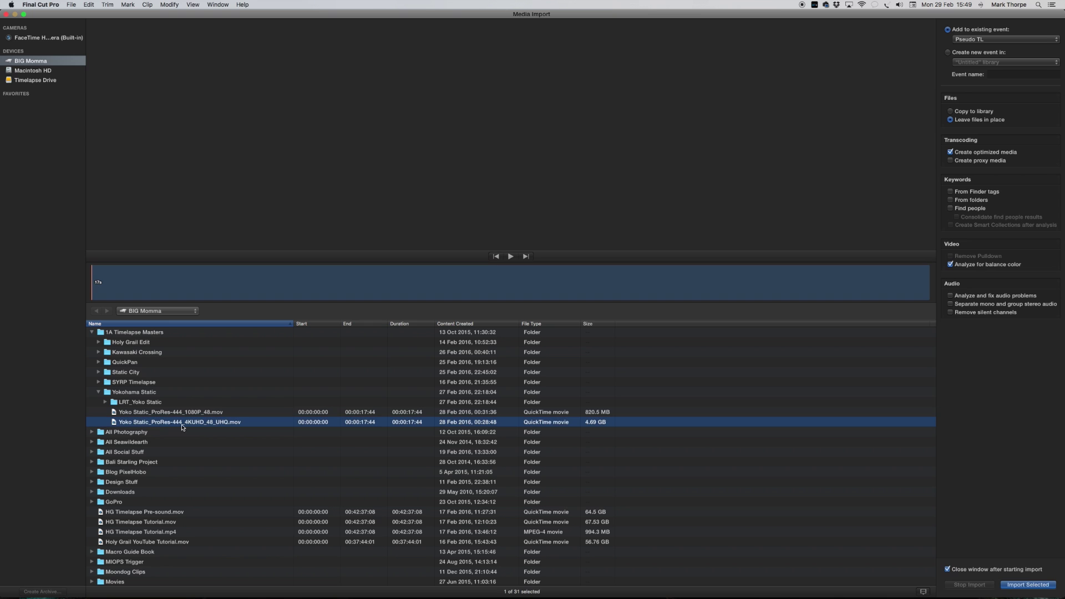
left_click(1024, 585)
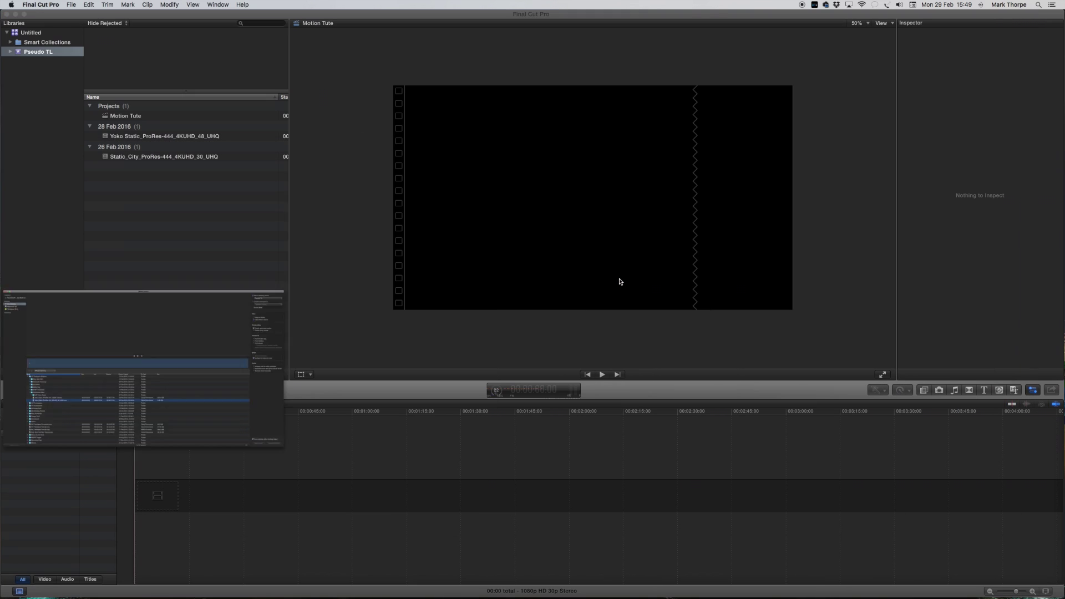
- Place the Custom generator at the start of the Motion Tute timeline, trimmed to one second
left_click(142, 138)
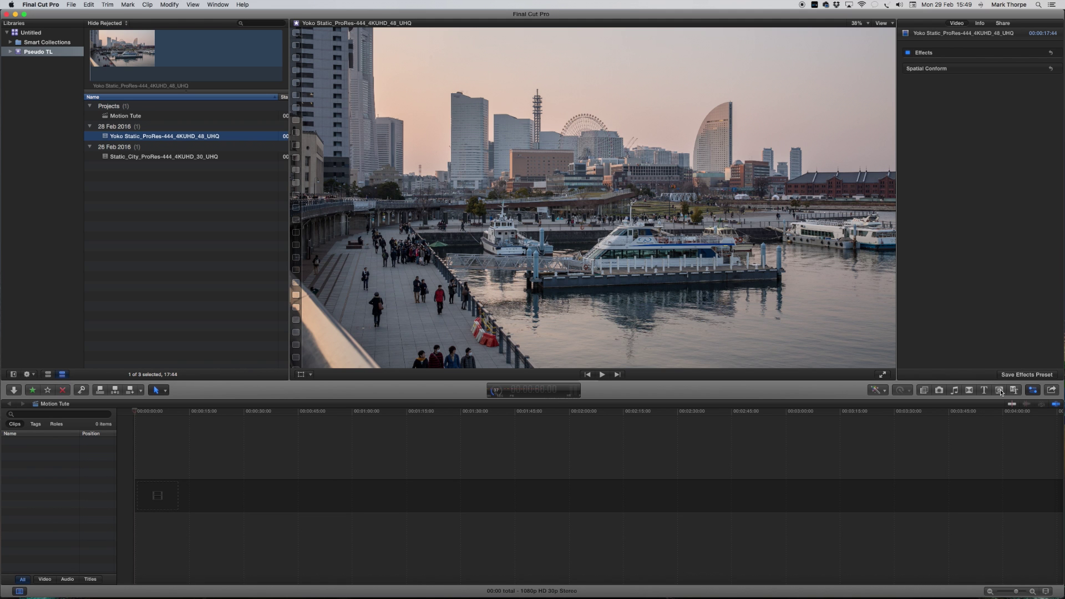
left_click(999, 391)
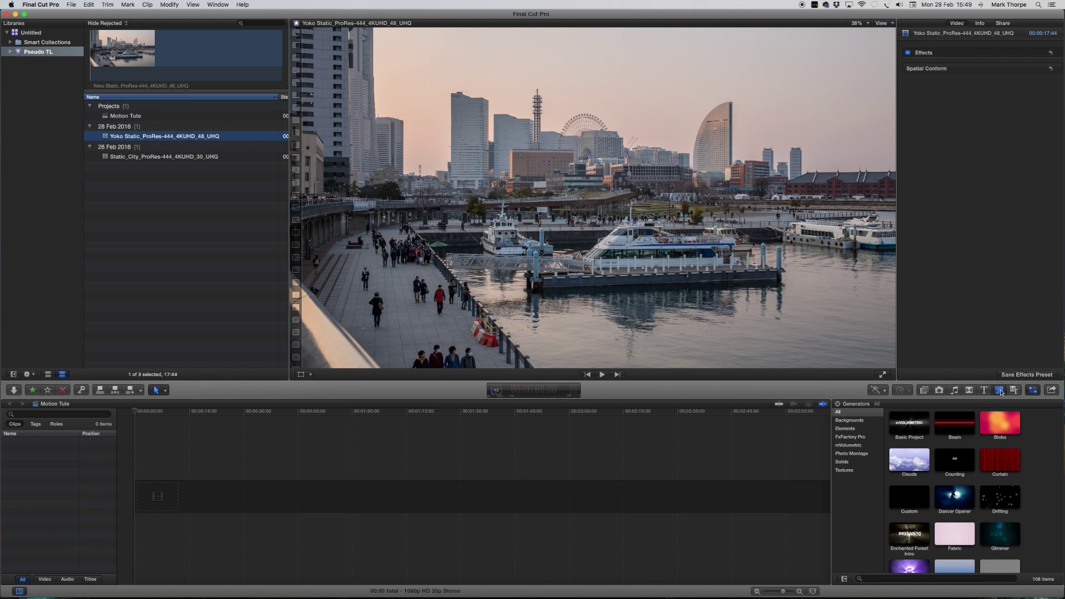
left_click_drag(910, 500, 149, 496)
left_click(997, 392)
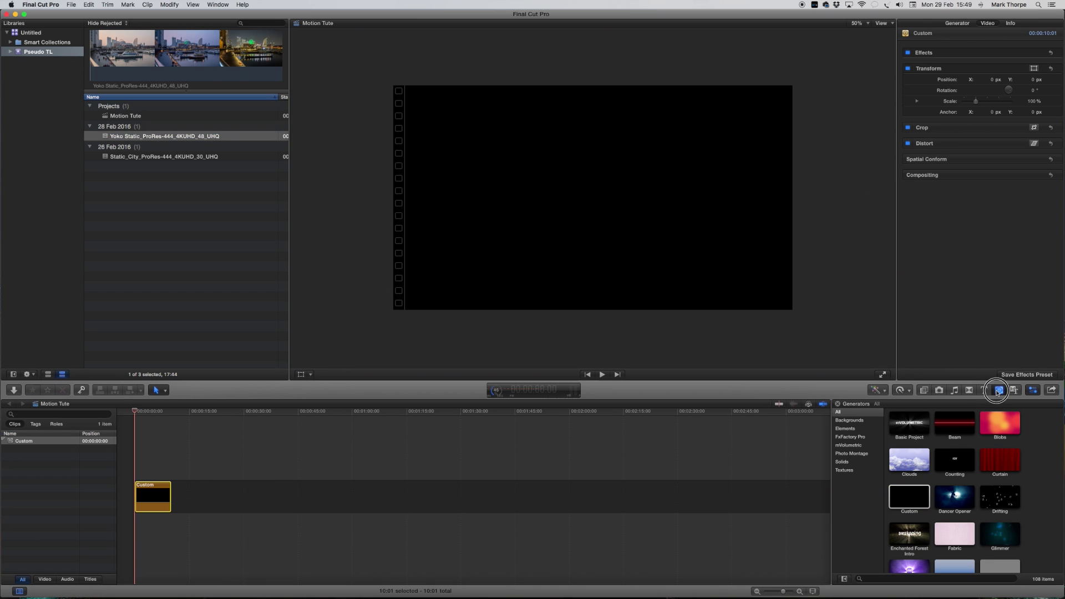
key("shift+z")
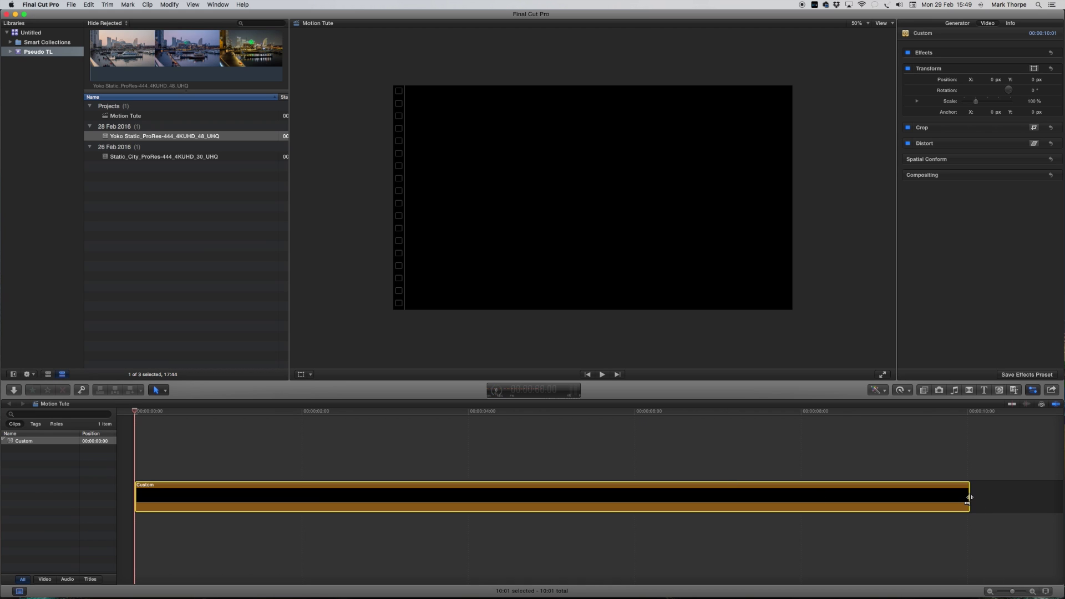
left_click_drag(969, 497, 218, 499)
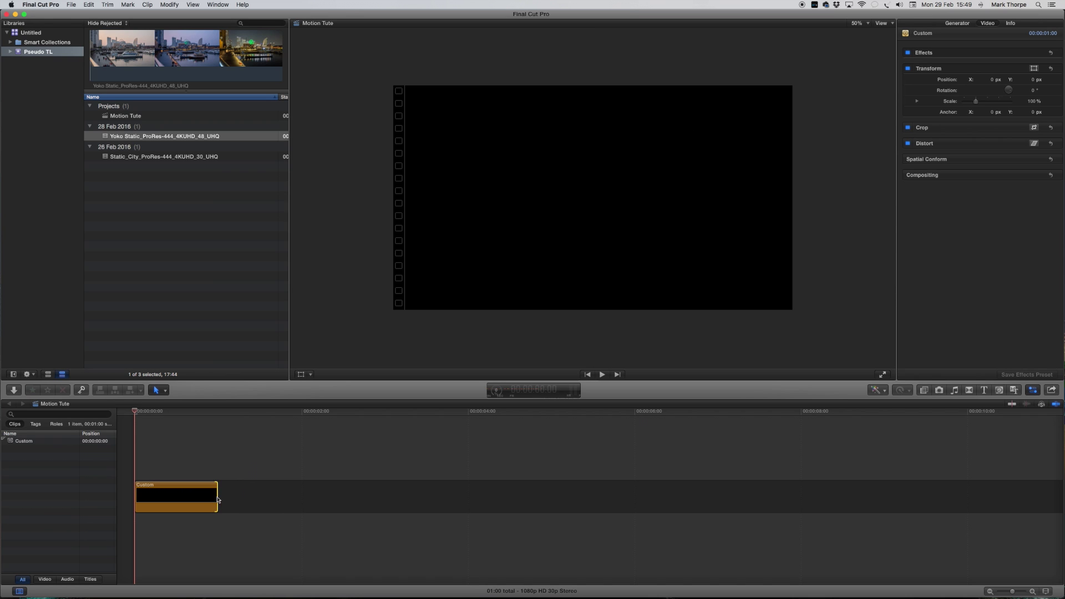
- Add the Static_City clip after the Custom clip and zoom out to show all 20:19
left_click(174, 416)
left_click(232, 455)
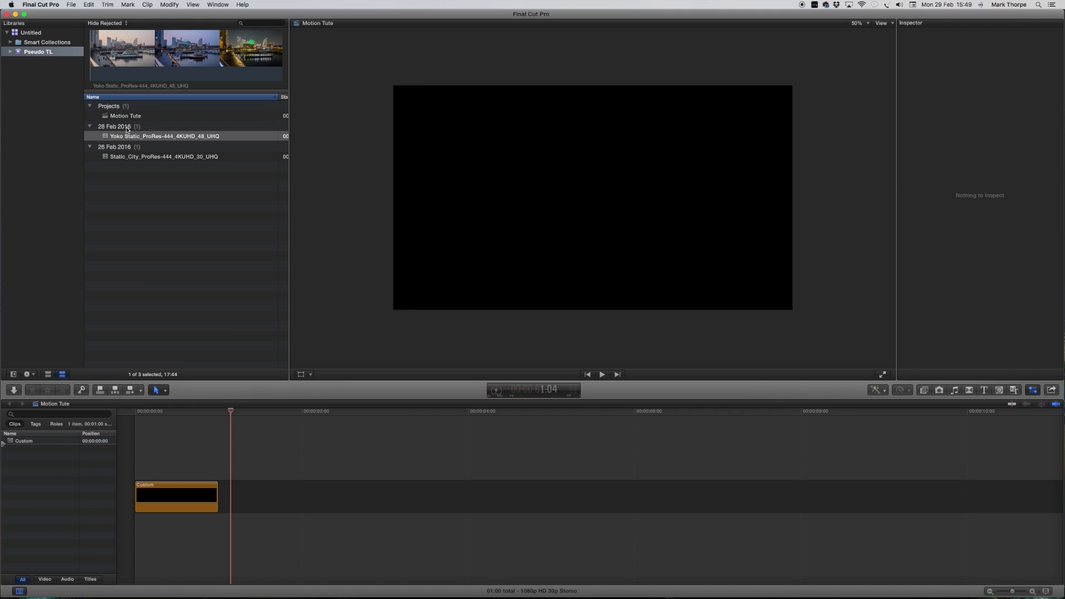
left_click(126, 136, "super")
left_click(107, 139)
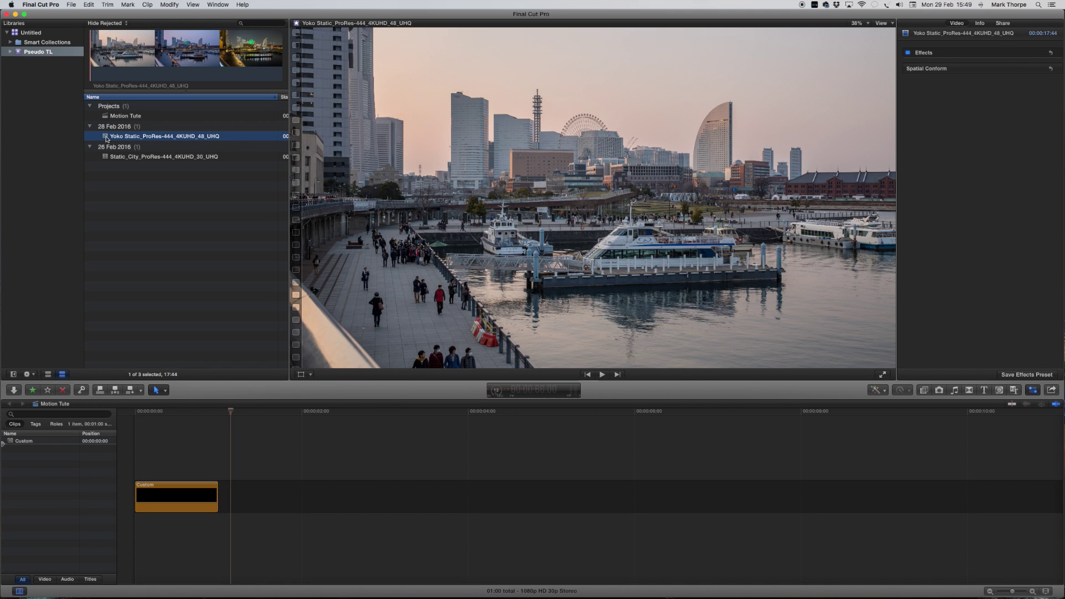
left_click(106, 157)
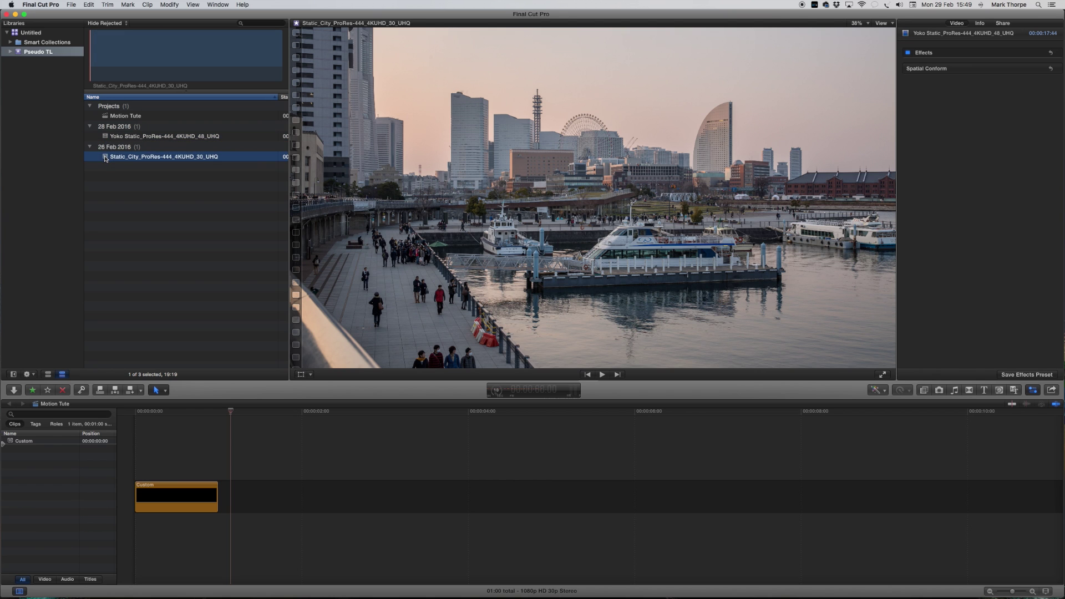
left_click_drag(107, 157, 238, 496)
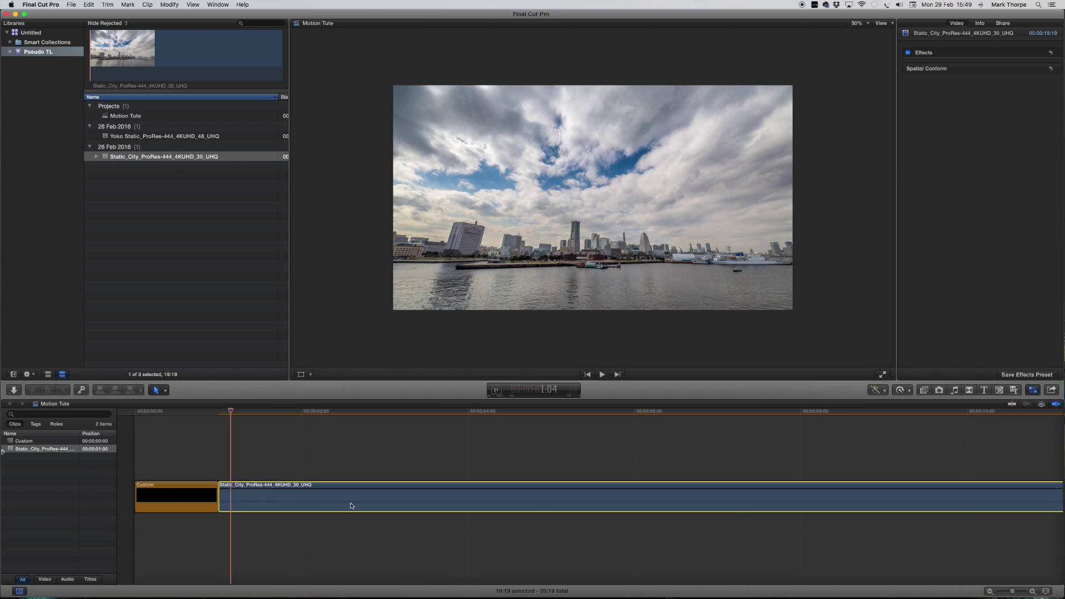
left_click(990, 592)
left_click(990, 591)
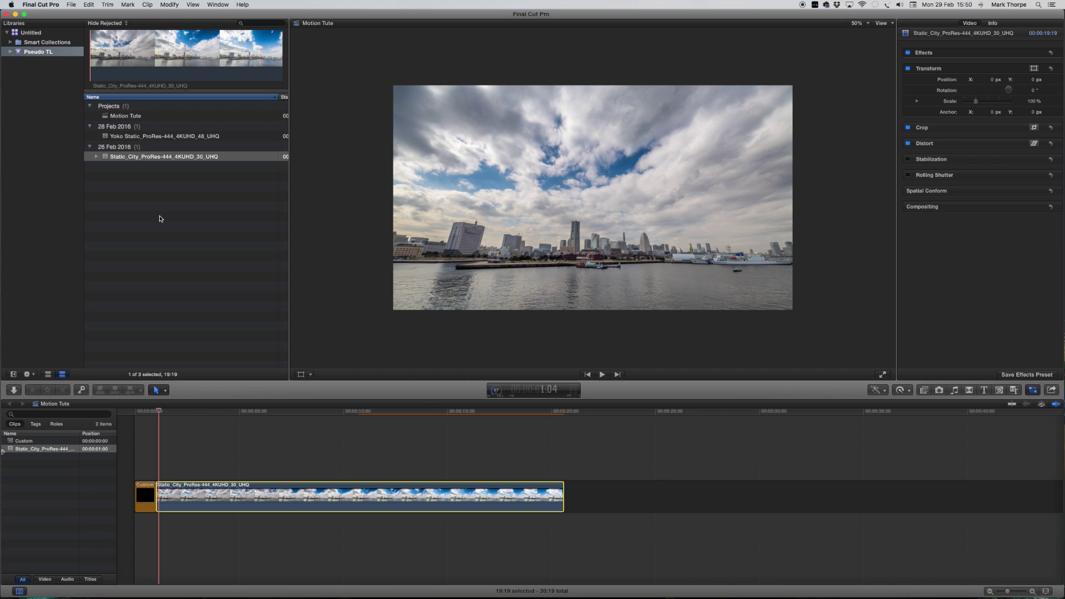
- Place the Yoko Static clip right after the Static_City clip in the storyline
left_click(105, 137)
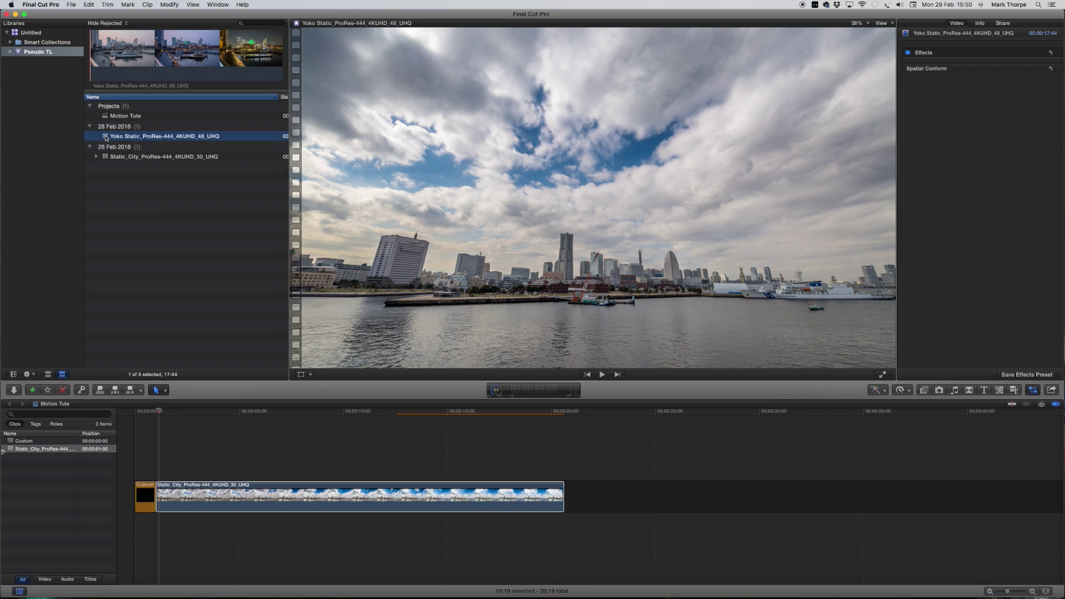
left_click_drag(106, 137, 607, 474)
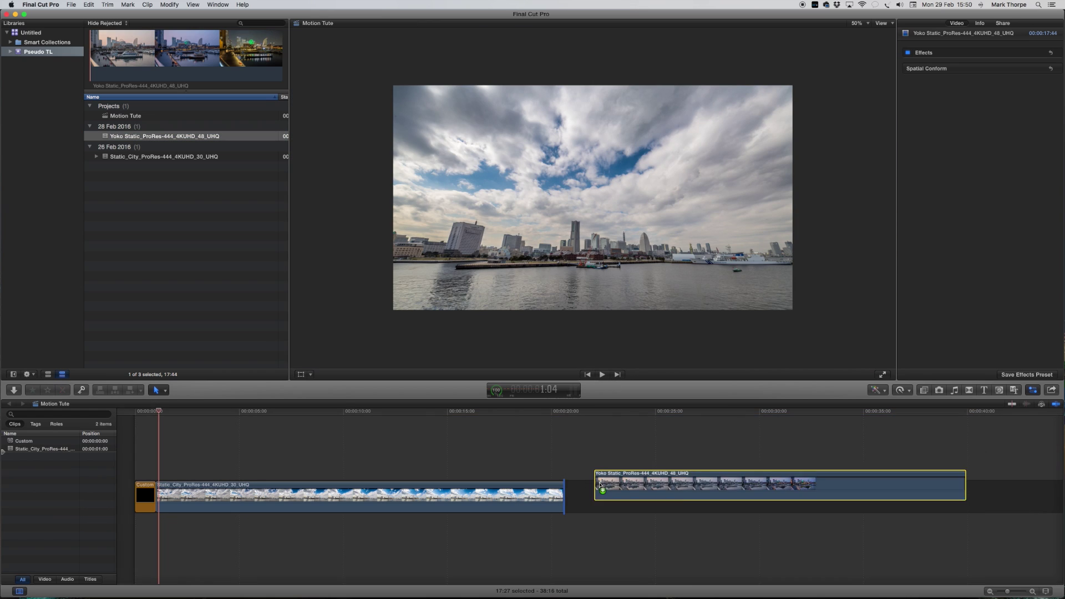
left_click_drag(600, 485, 599, 485)
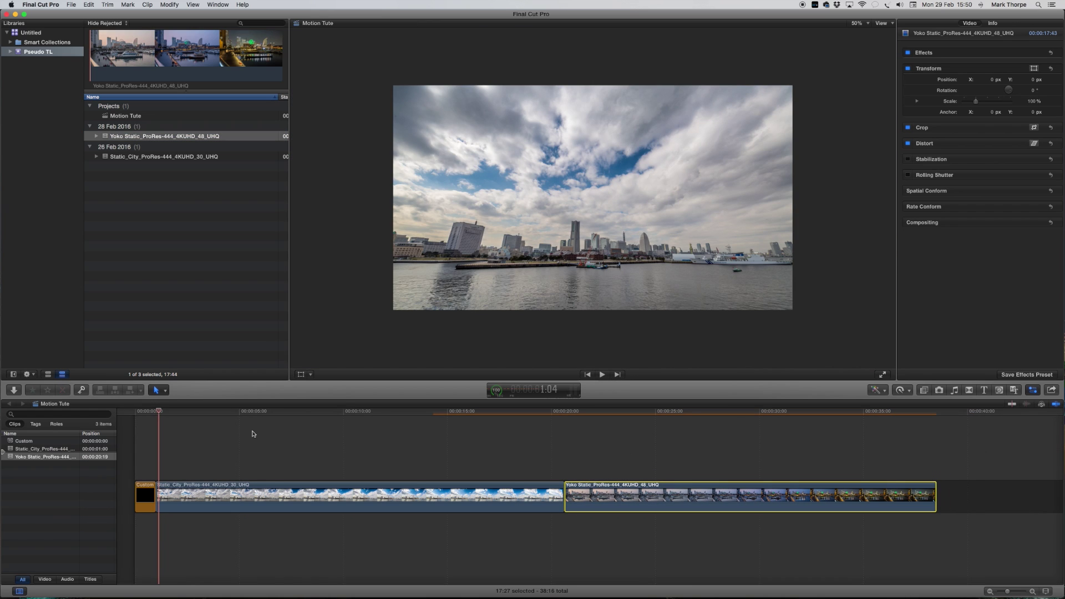
- Paste a copy of the black Custom clip at the end, totalling 39:16
left_click(147, 499)
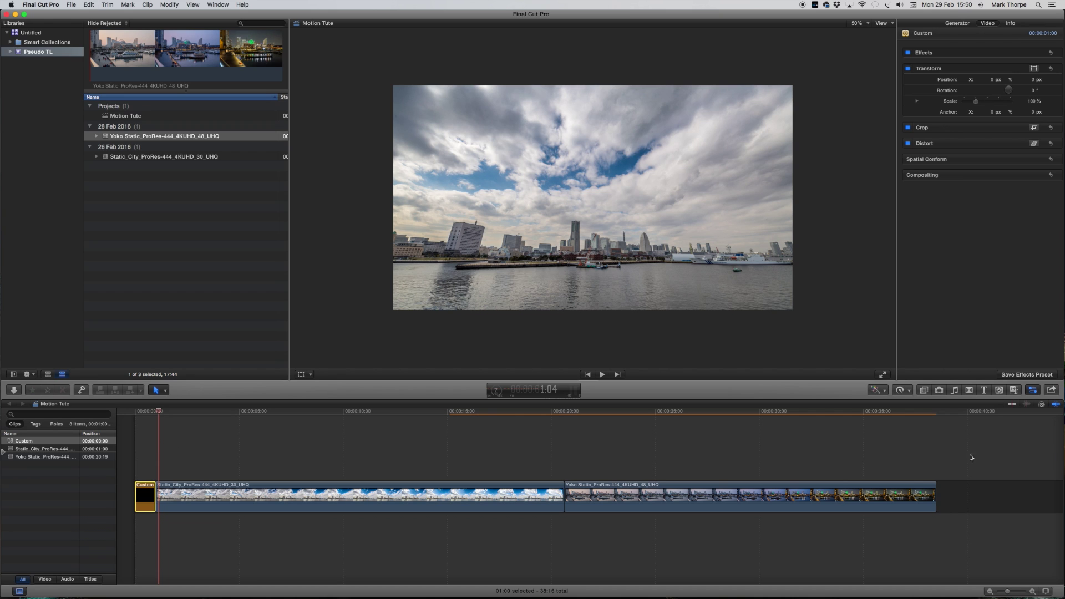
left_click(949, 412)
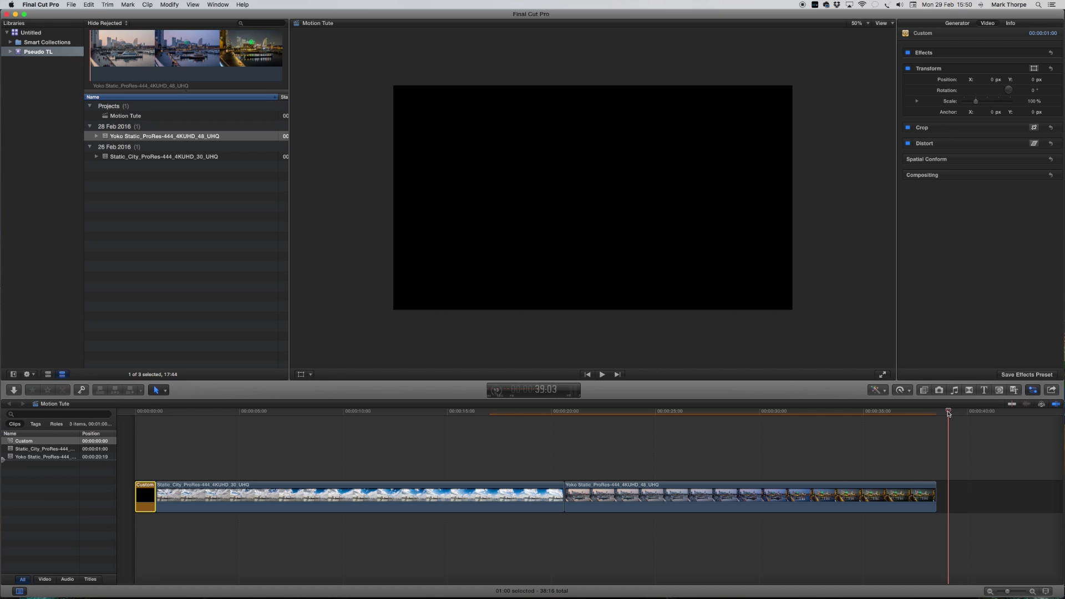
key("Up")
key("super+v")
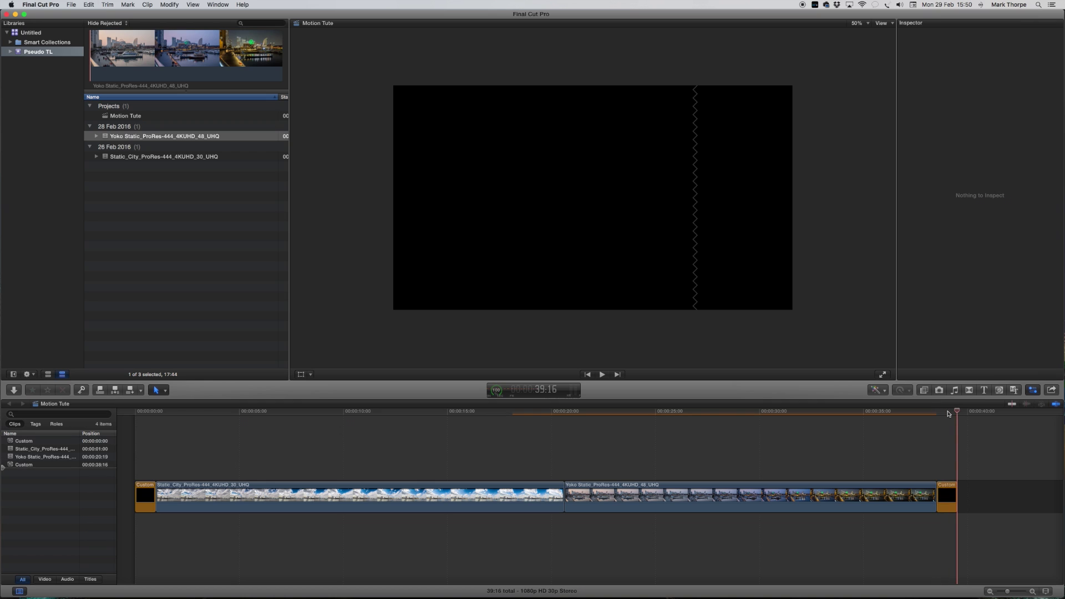
left_click(647, 411)
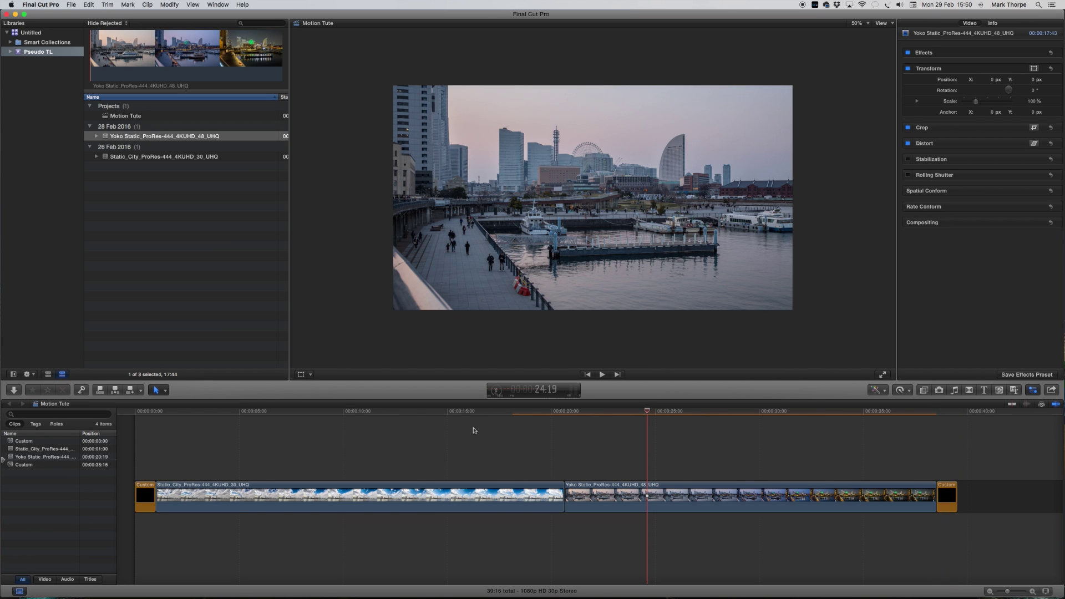
left_click(463, 411)
left_click(155, 412)
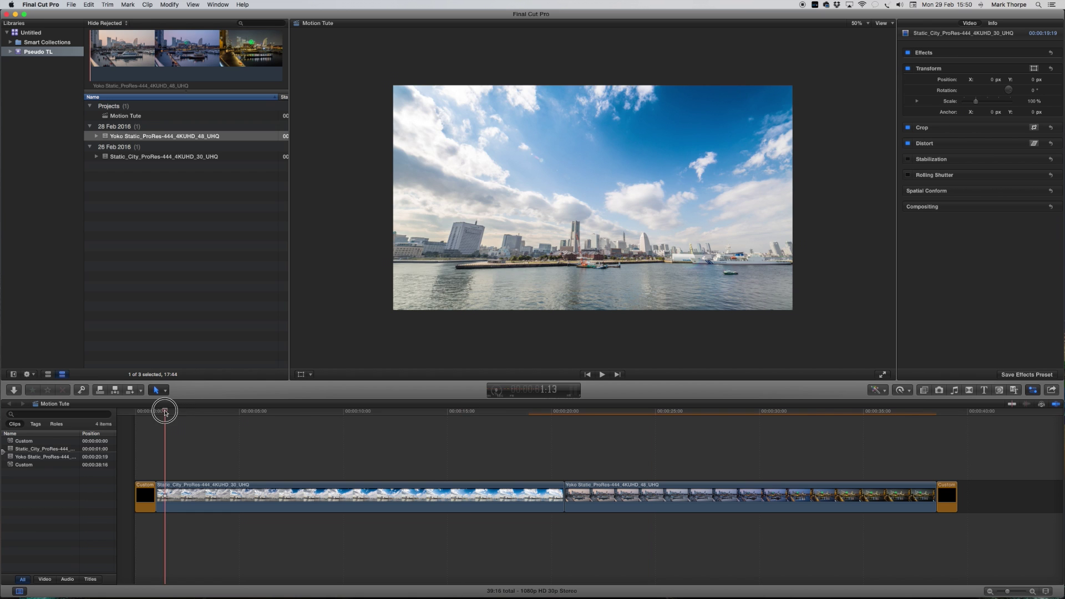
key("l")
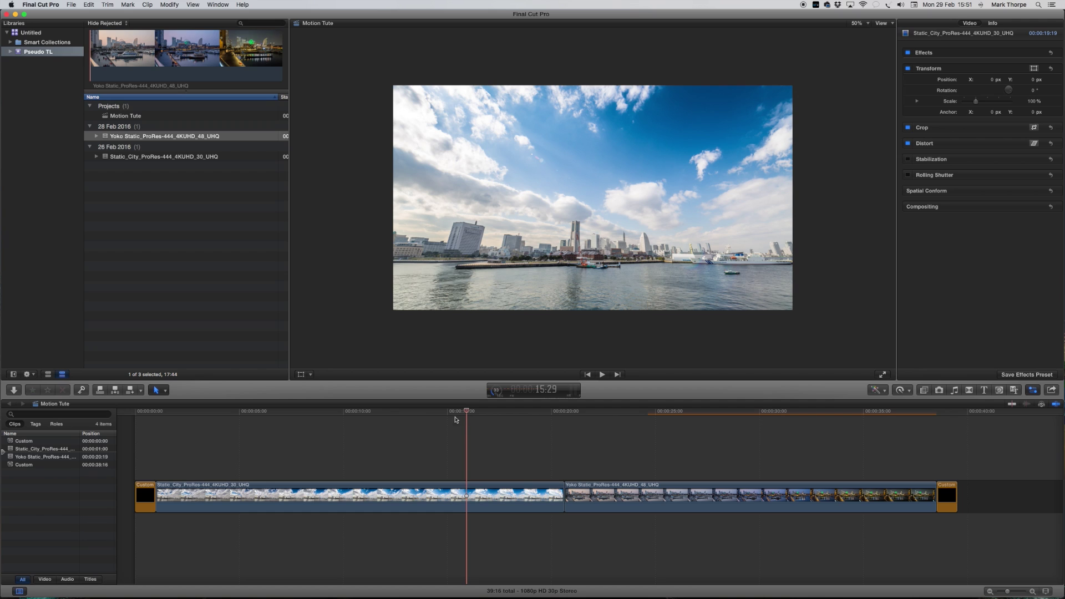
left_click(380, 412)
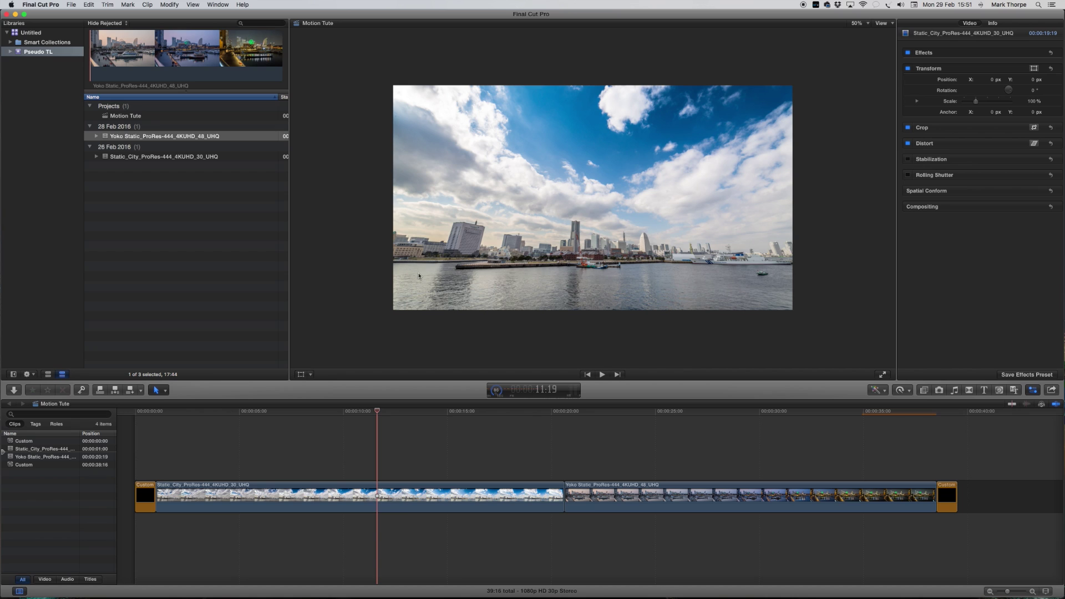
- Show transform handles and scale the Static_City clip to about 120%, playhead near the start
left_click(300, 375)
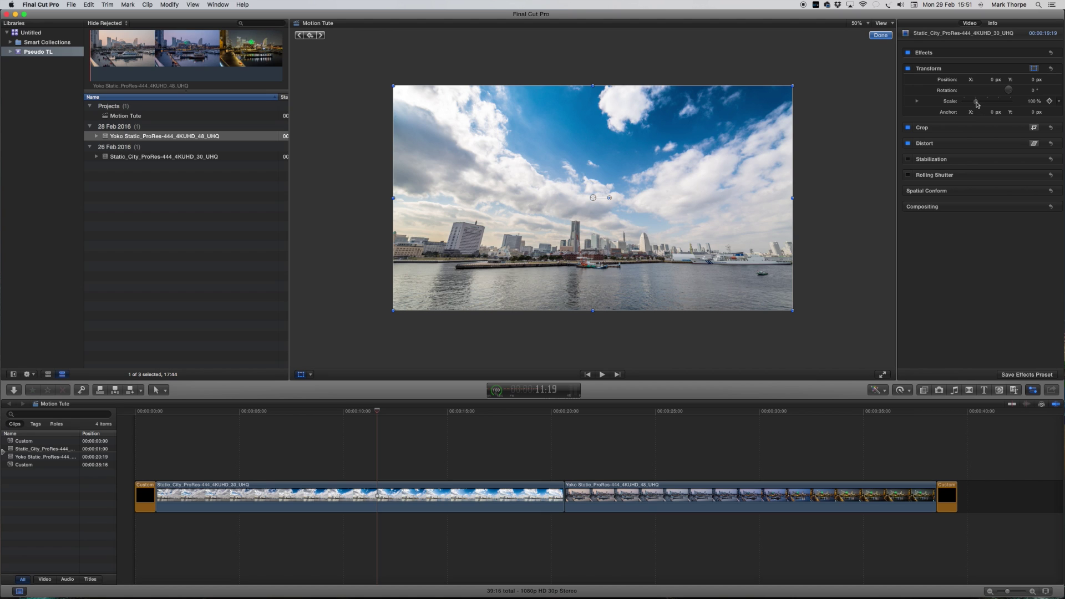
left_click_drag(976, 104, 980, 103)
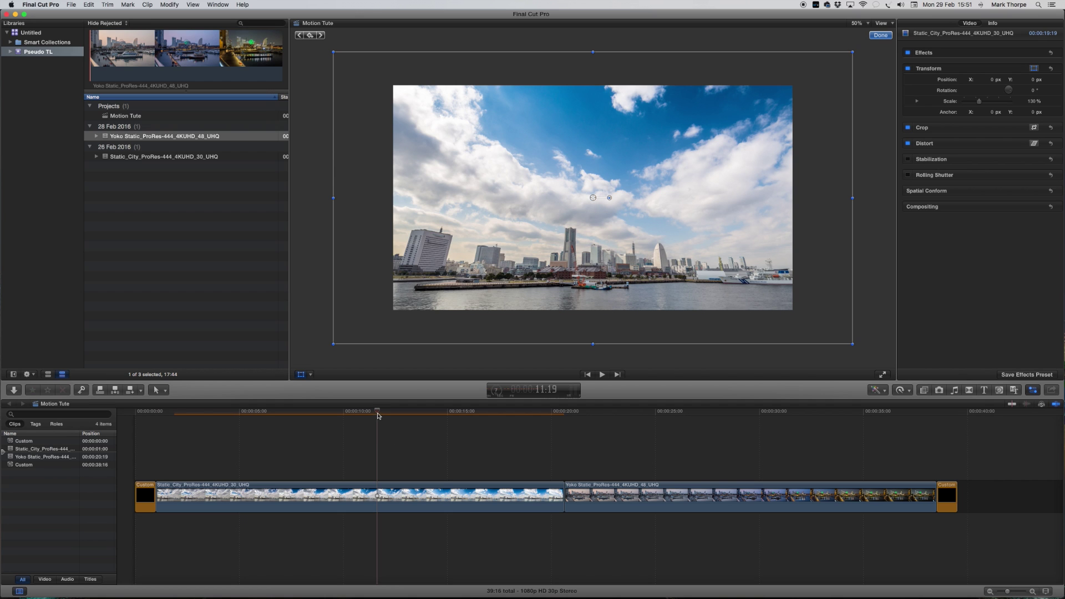
left_click_drag(361, 410, 197, 418)
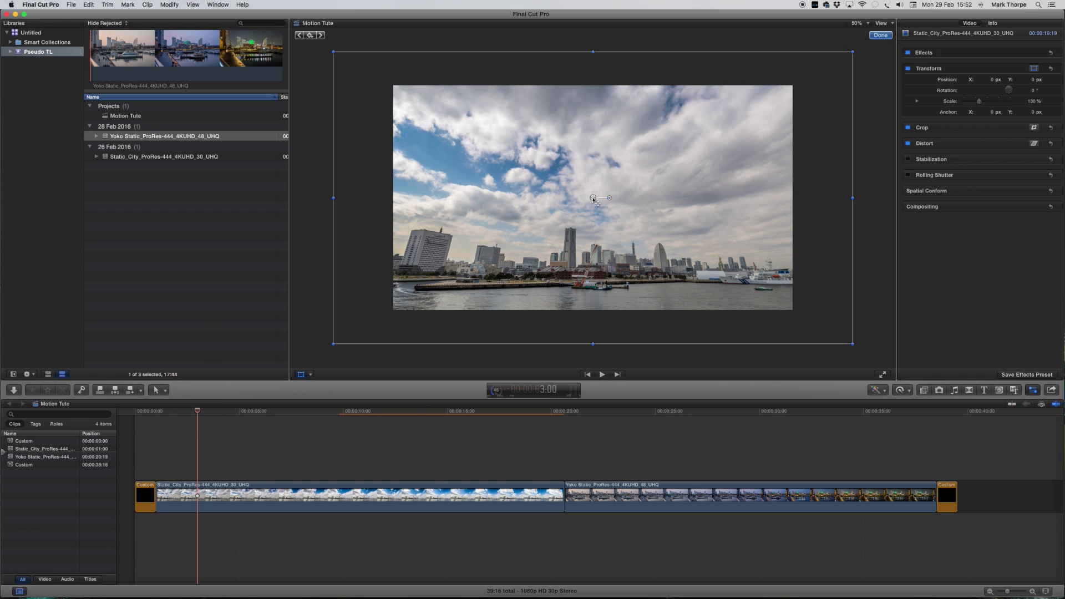
- Shift the Static_City image right to Position X 281 px and set a start keyframe
left_click_drag(593, 197, 653, 202)
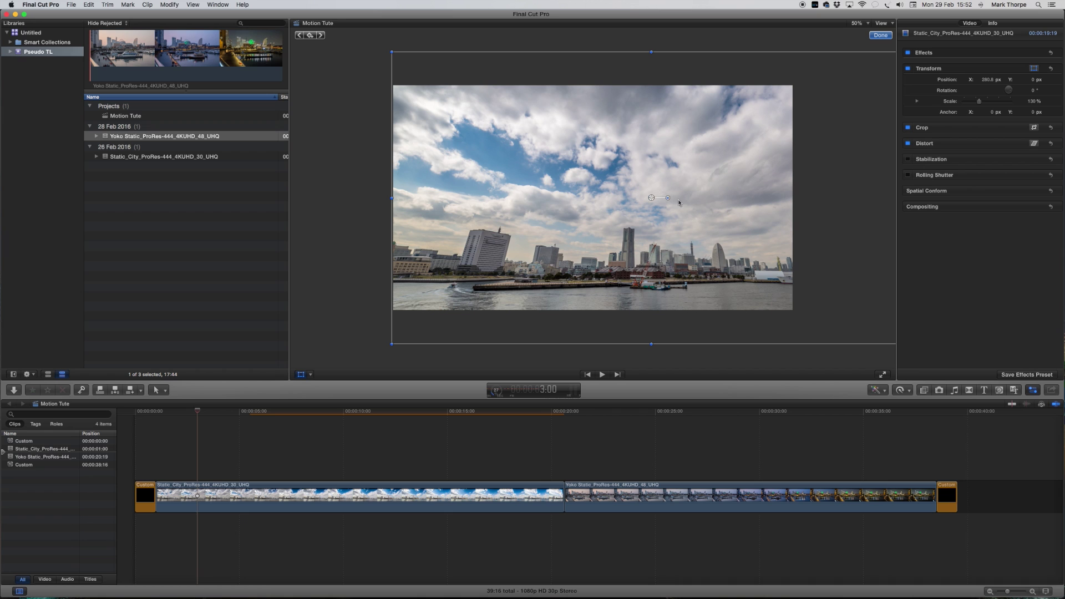
mouse_move(655, 200)
left_mouse_down()
mouse_move(628, 199)
mouse_move(652, 201)
left_mouse_up()
mouse_move(1048, 85)
left_click(1048, 80)
- At 17:13, add a keyframe and move the image left to -274.4 px
left_click(503, 413)
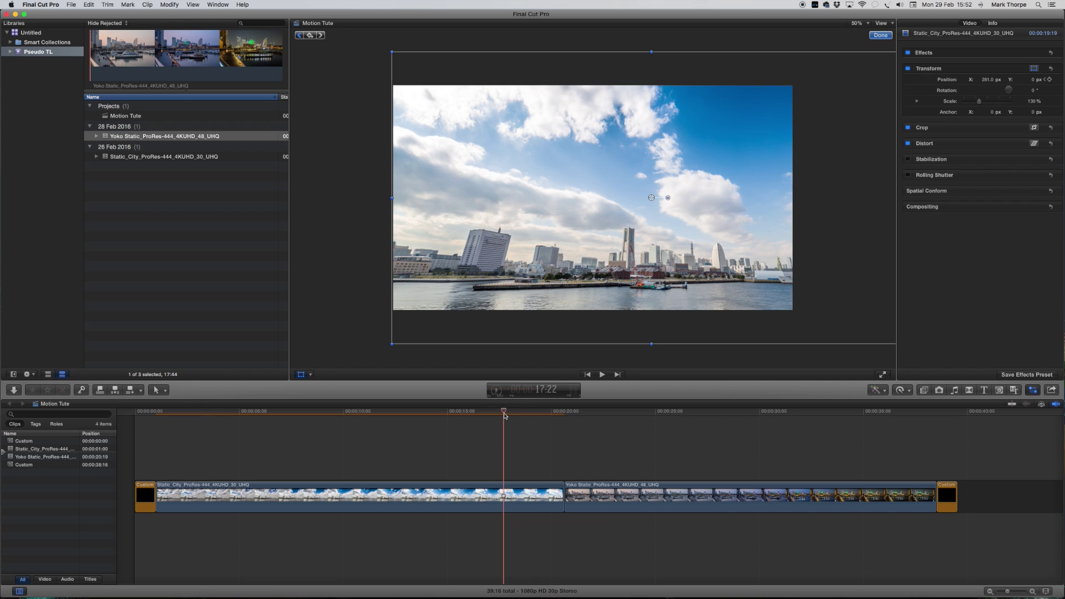
left_click_drag(503, 415, 497, 414)
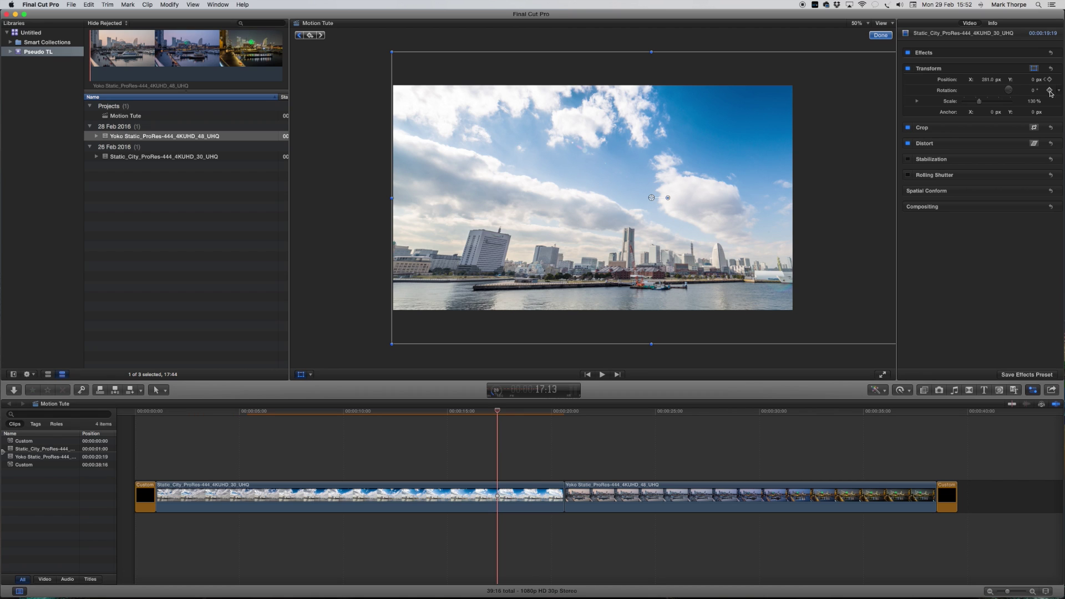
left_click(1050, 91)
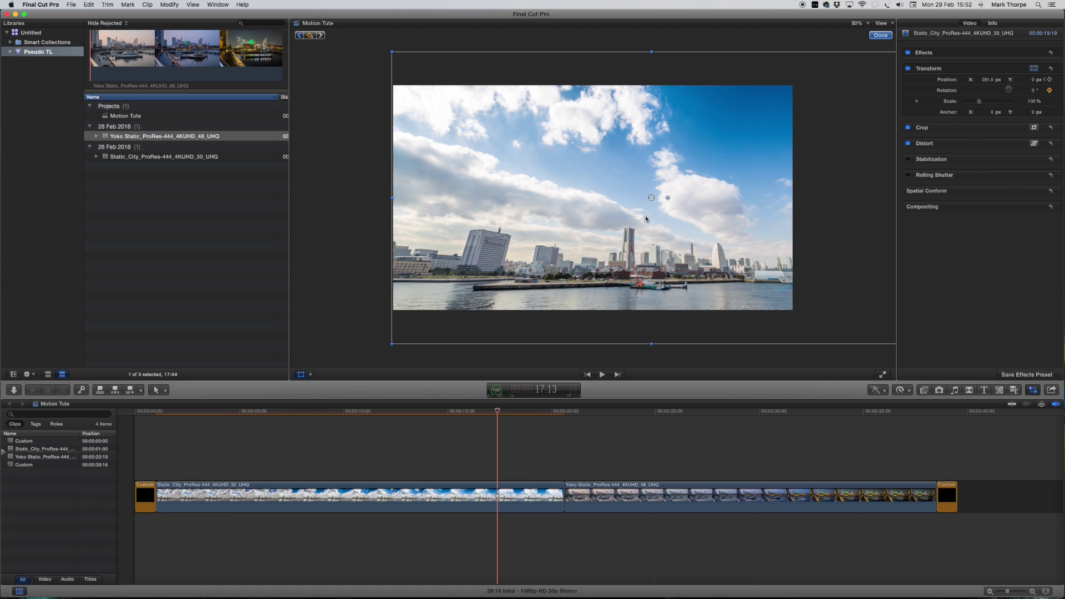
left_click_drag(651, 198, 536, 199)
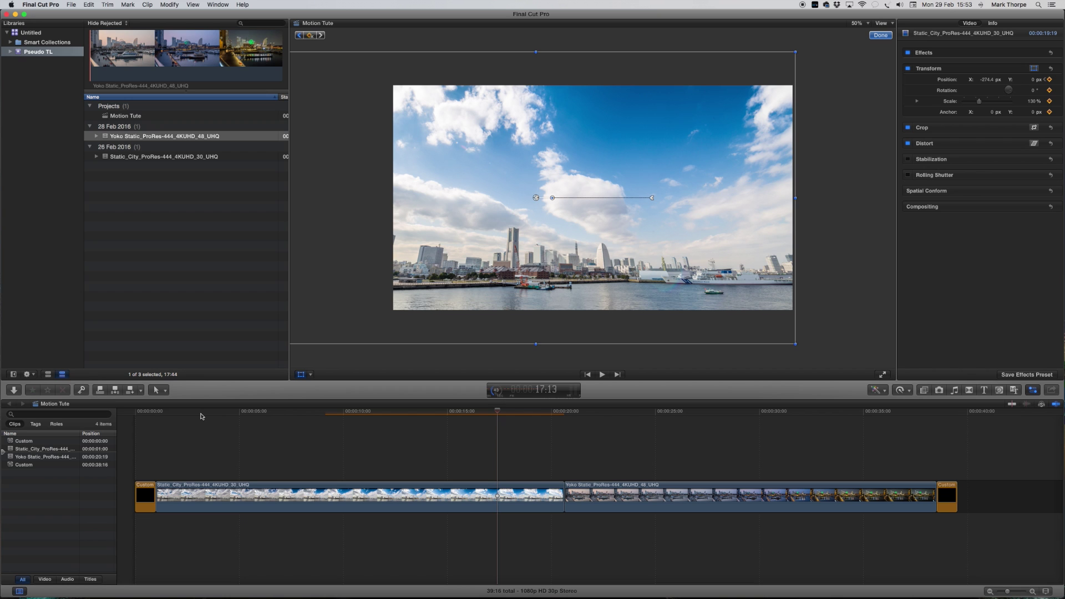
- Hide transform controls, fit the viewer, and play the Static_City pan from near the start
left_click_drag(171, 414, 155, 413)
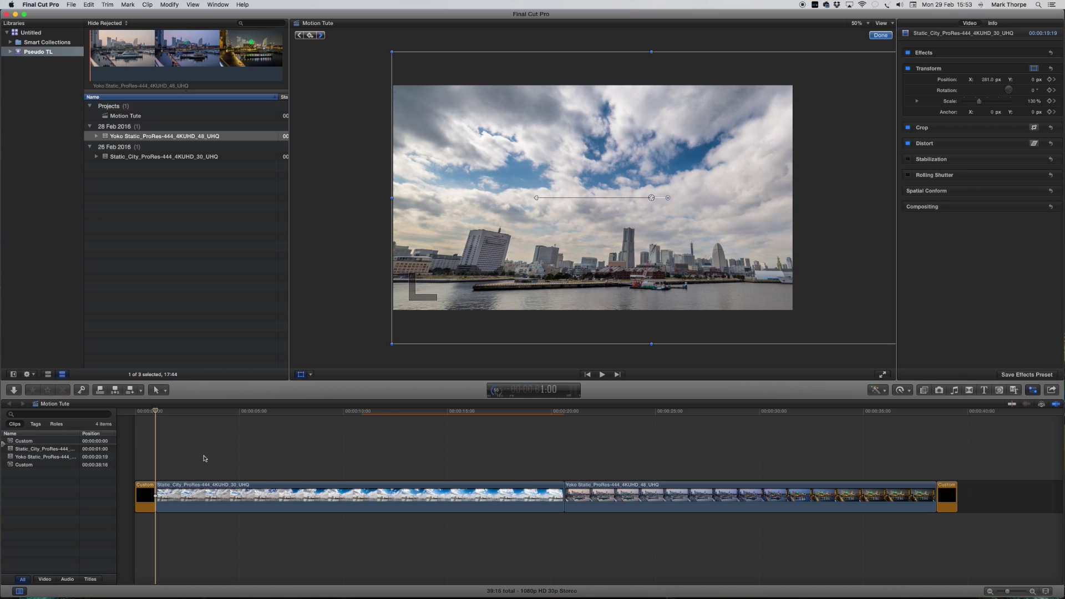
left_click(301, 374)
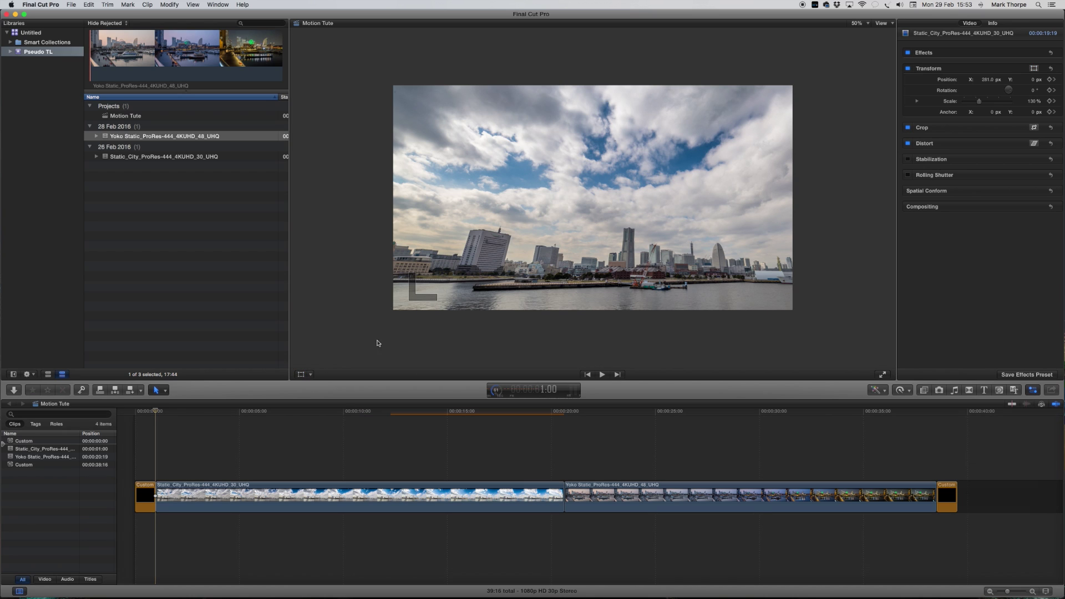
left_click(866, 24)
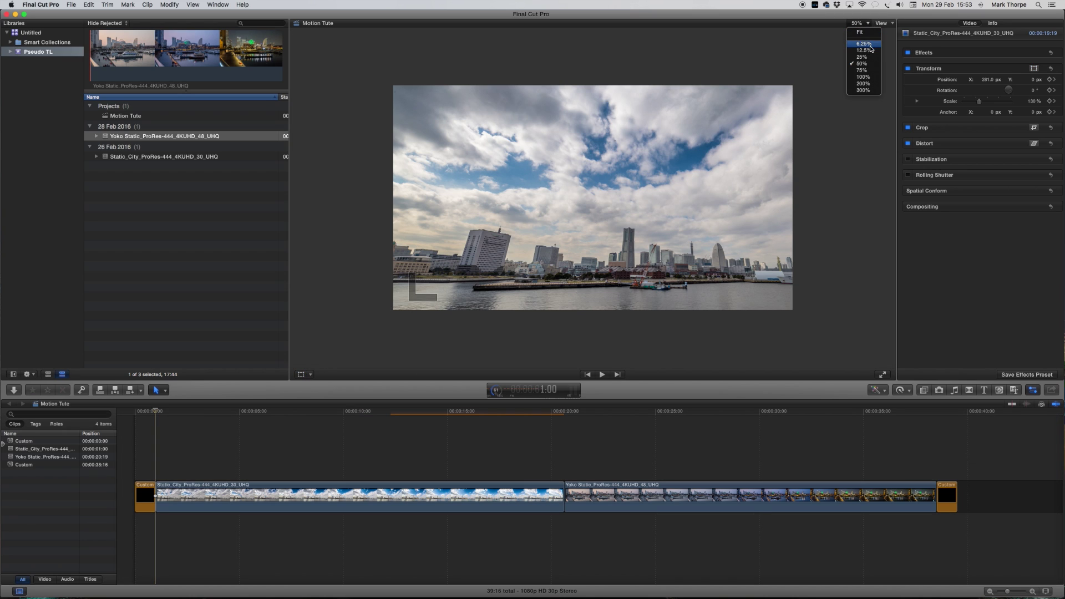
left_click(870, 33)
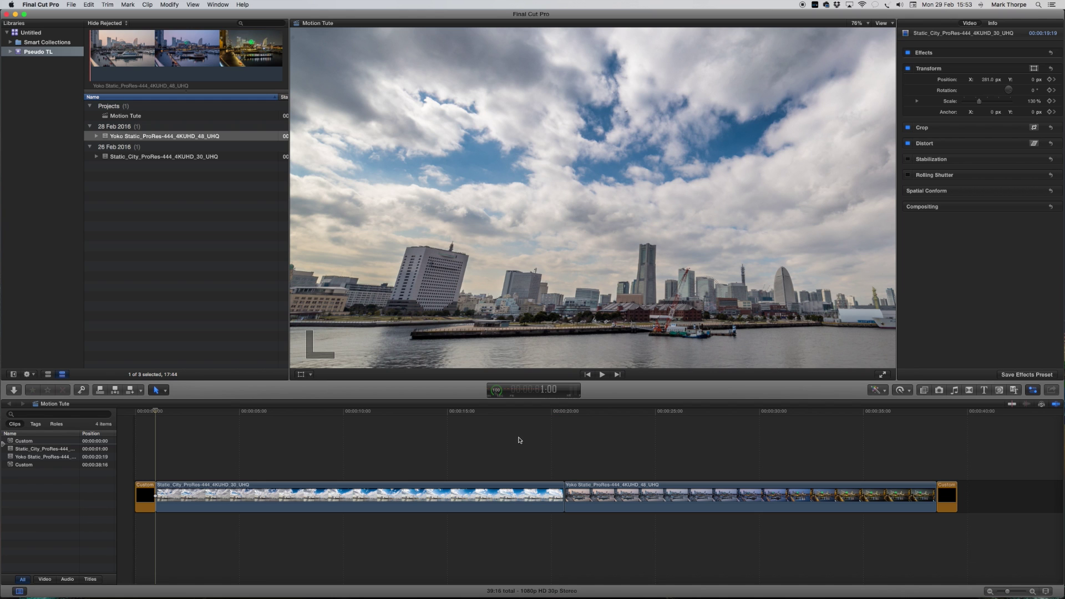
key("l")
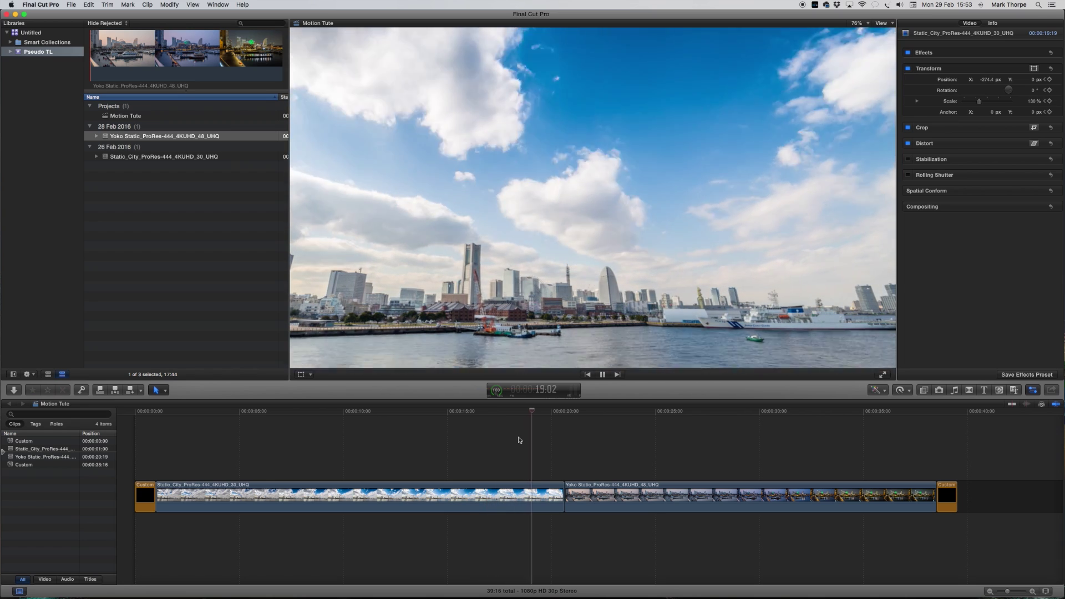
- Stop at the Yoko clip's first frame, set the viewer to 50%, and show its transform handles
key("space")
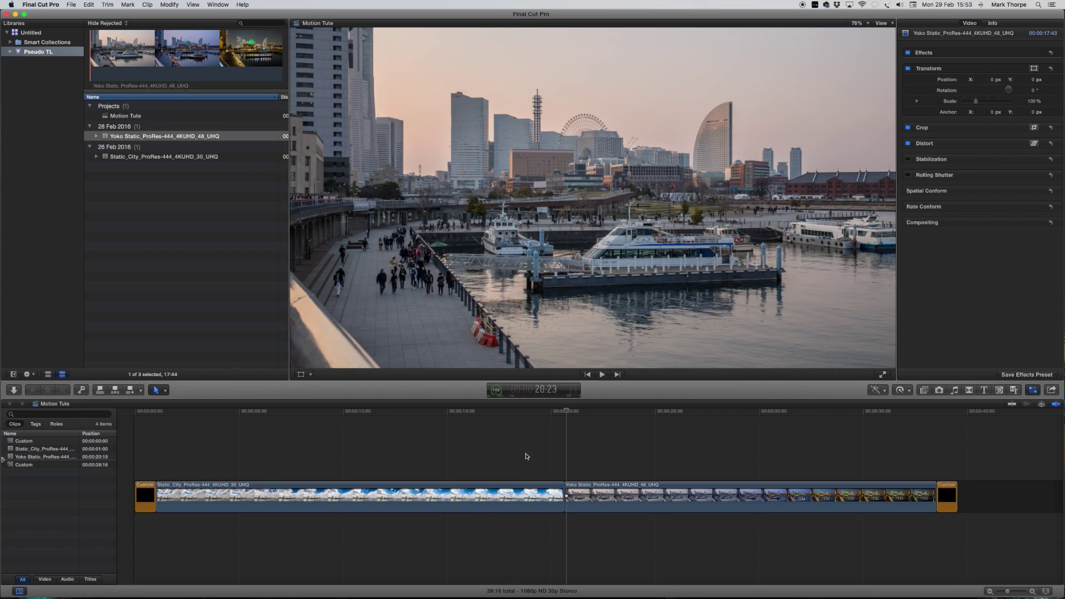
left_click(718, 494)
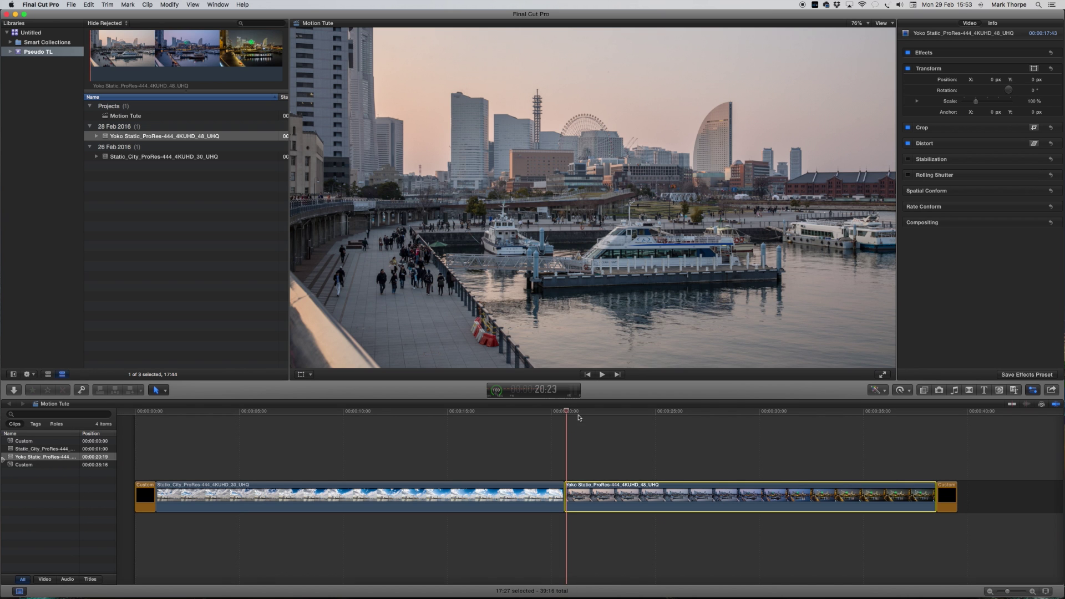
left_click_drag(588, 413, 567, 417)
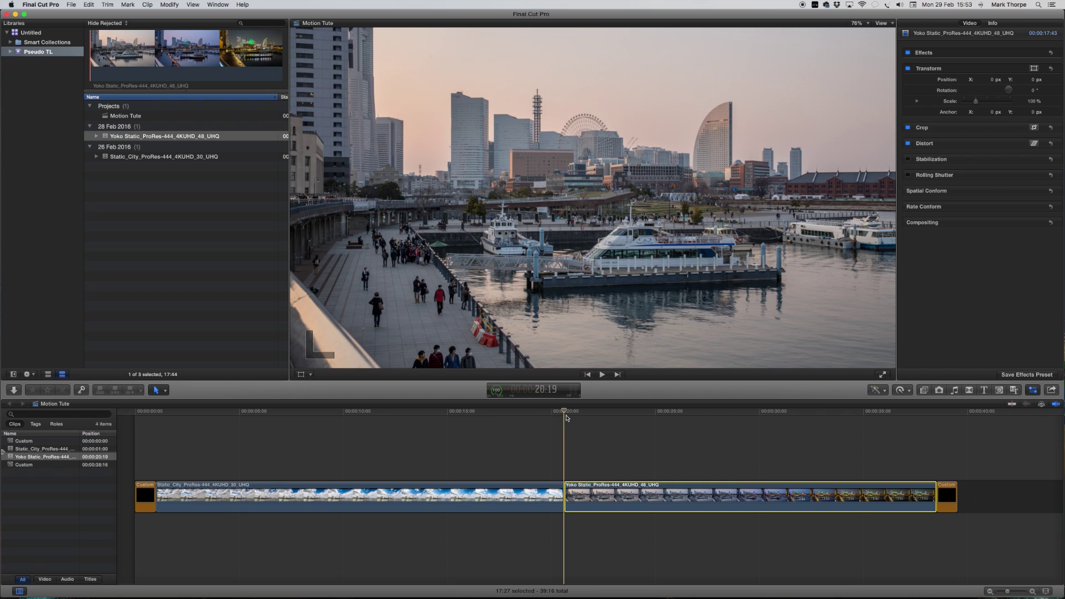
left_click(566, 413)
left_click(868, 24)
left_click(858, 67)
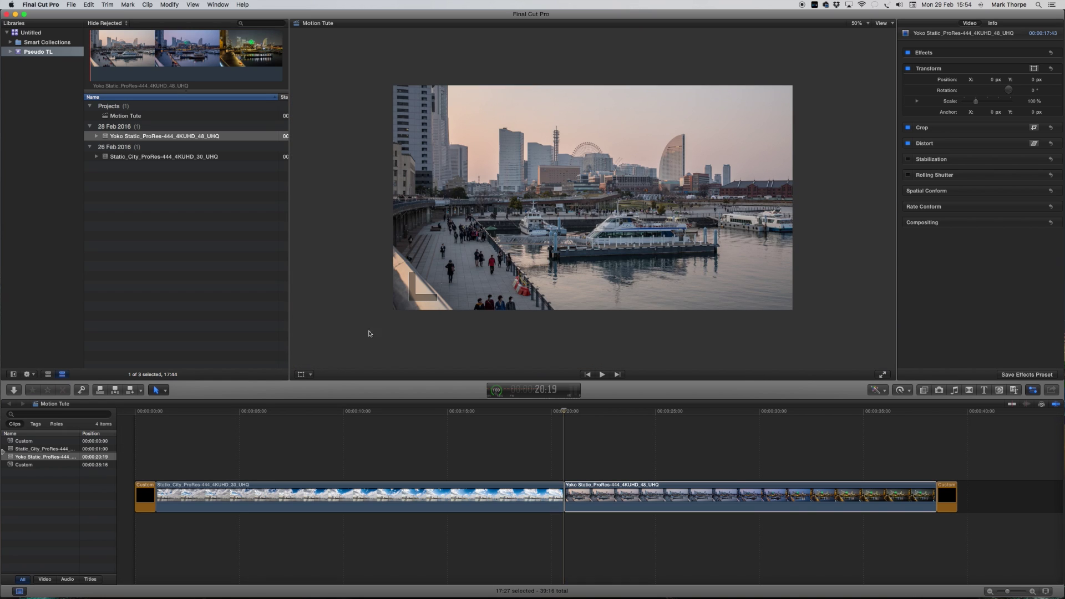
left_click(300, 375)
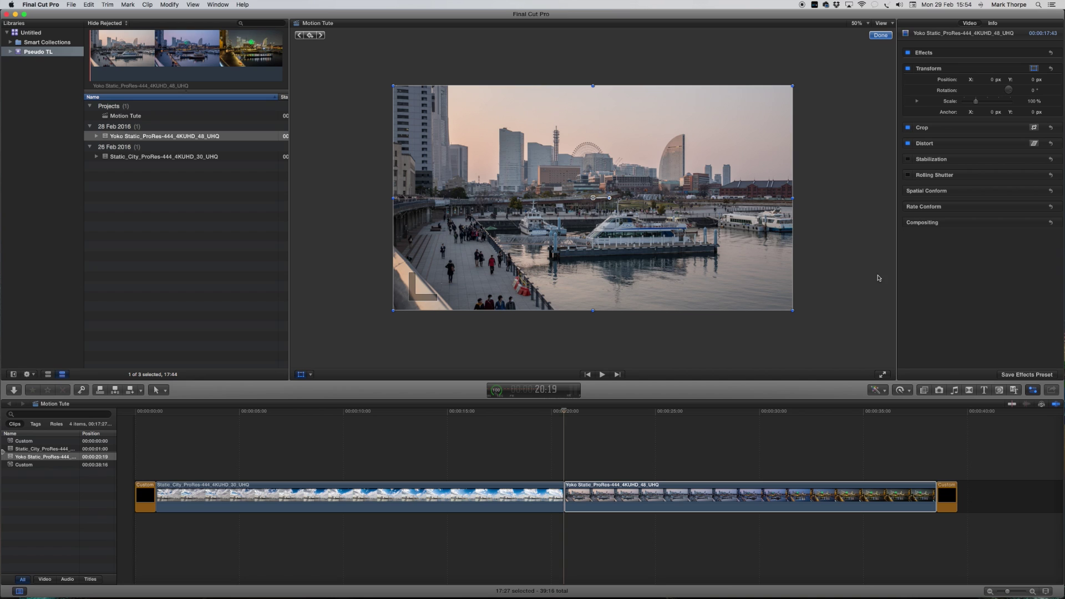
- Keyframe the Yoko clip's Scale from 100% at its start to 148% at 34:29
left_click(1050, 102)
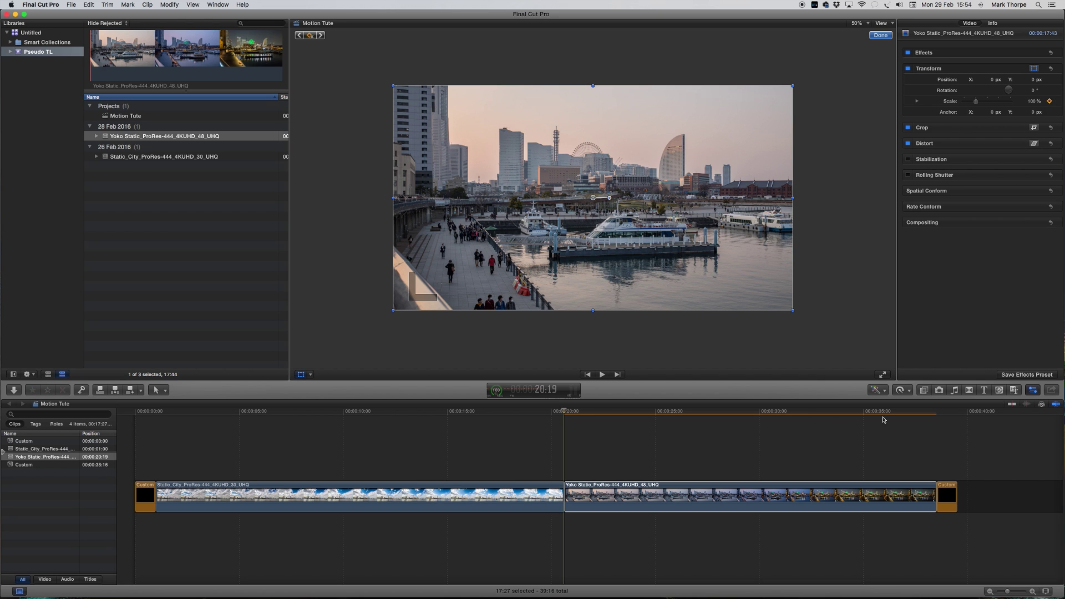
left_click(864, 413)
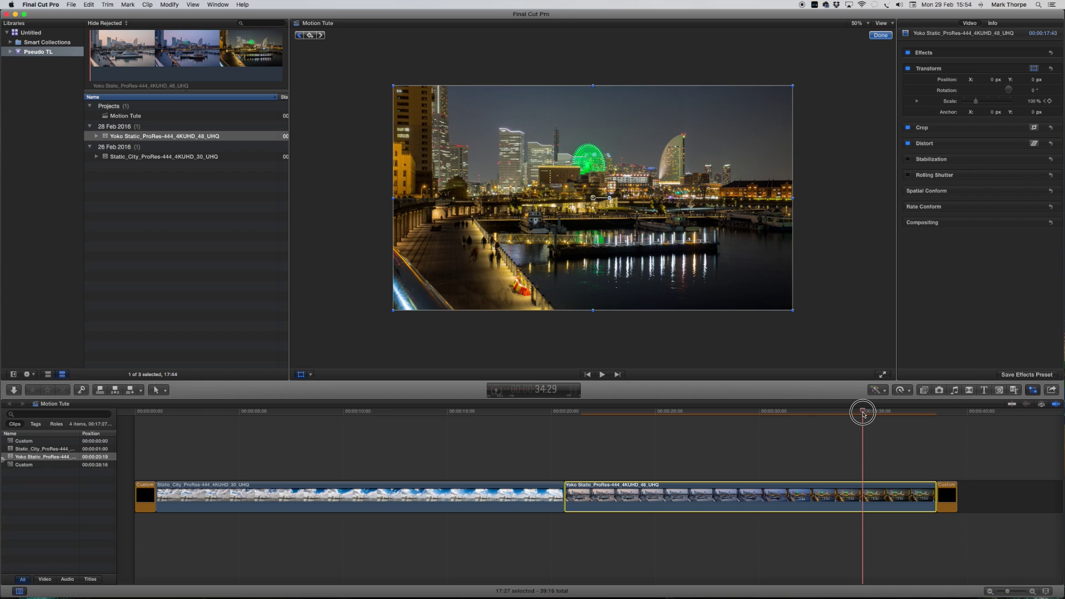
left_click(1051, 102)
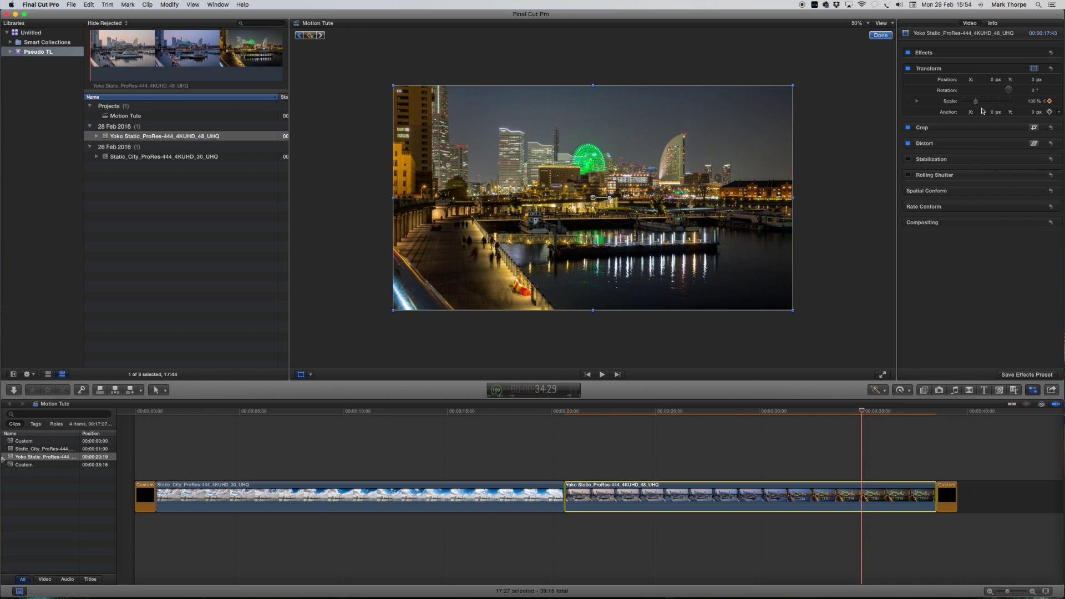
left_click_drag(977, 106, 984, 106)
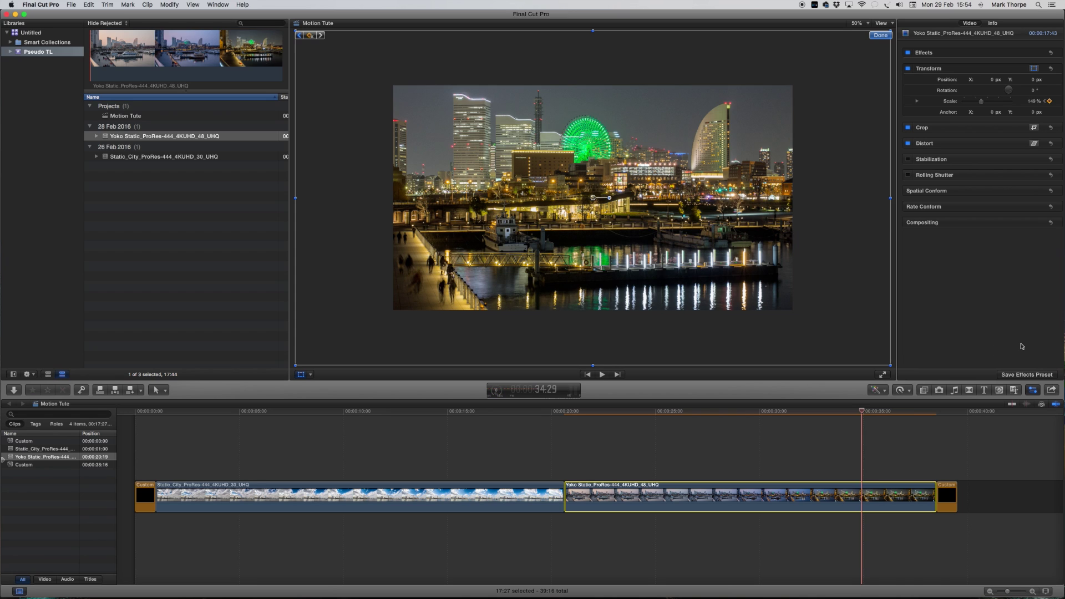
left_click(300, 374)
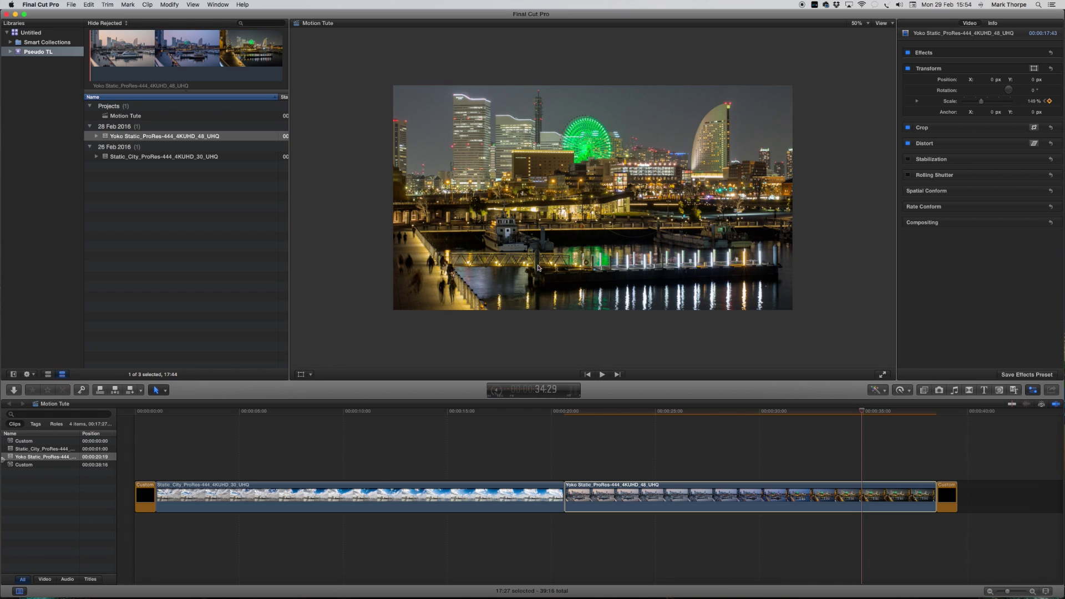
- Set the viewer to Fit, return to the Yoko clip's first frame, and show Transitions
left_click(864, 23)
left_click(865, 36)
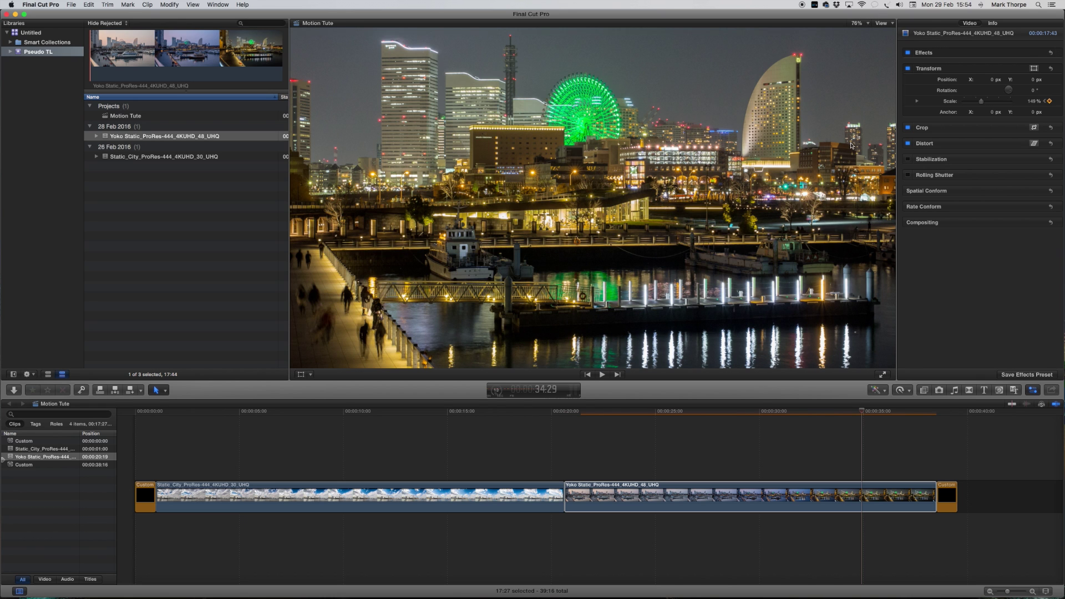
left_click(601, 413)
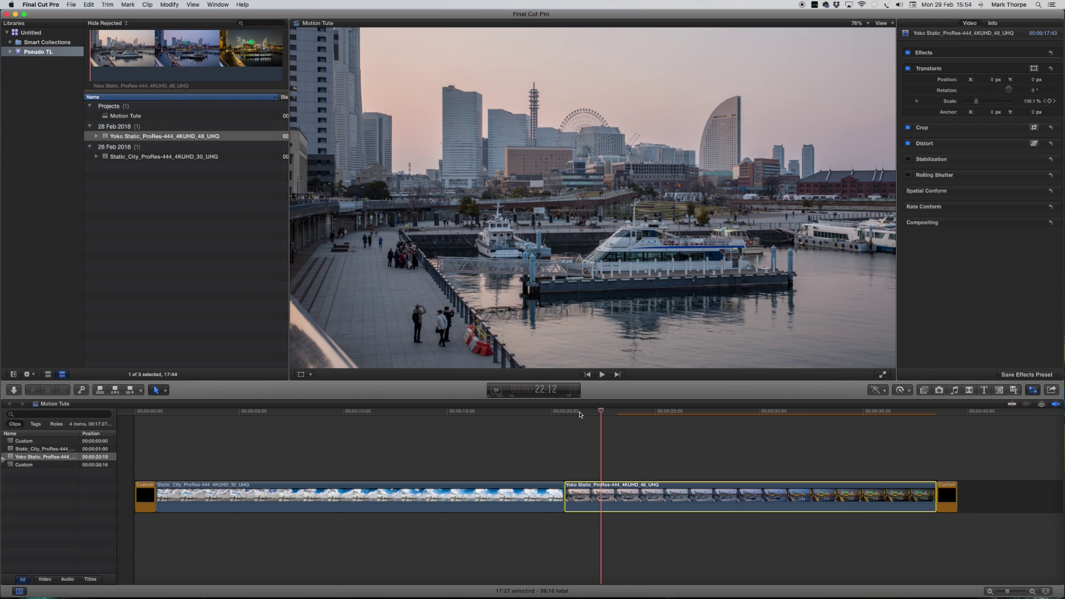
left_click(579, 413)
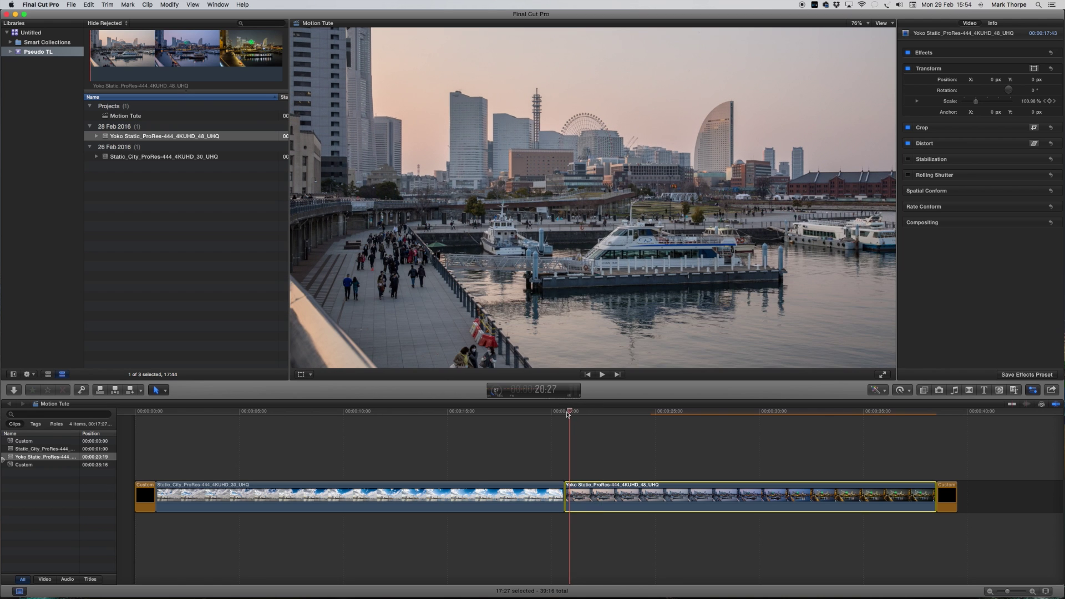
left_click(567, 413)
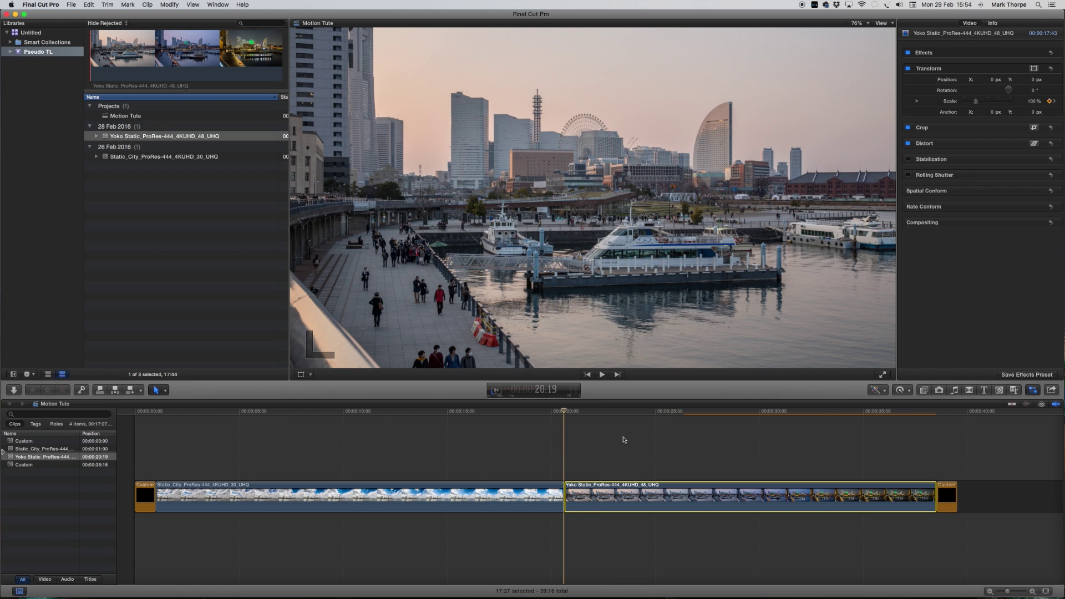
left_click(565, 411)
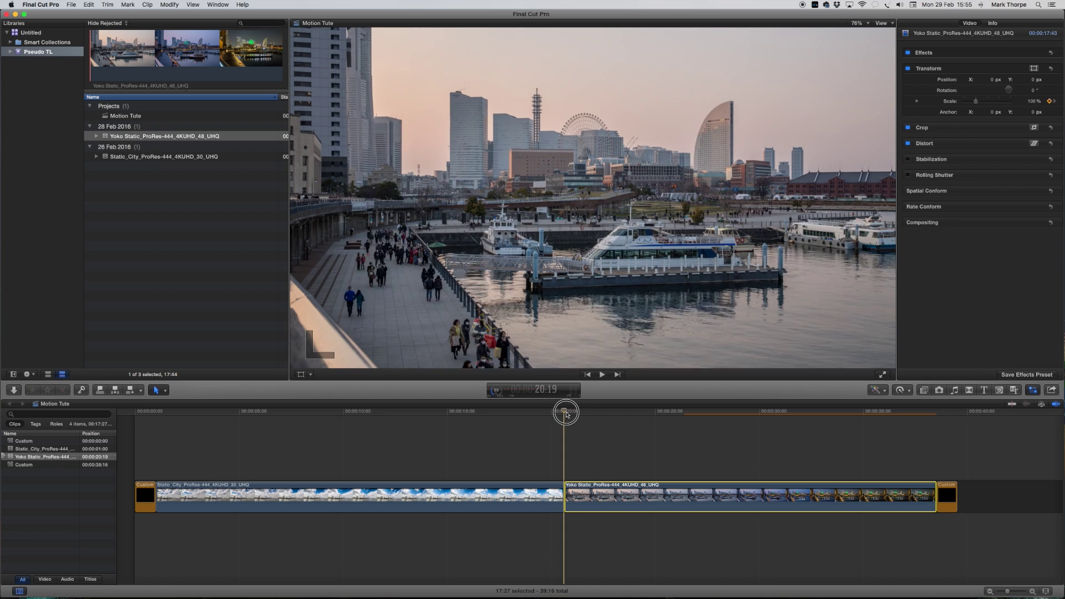
left_click(968, 391)
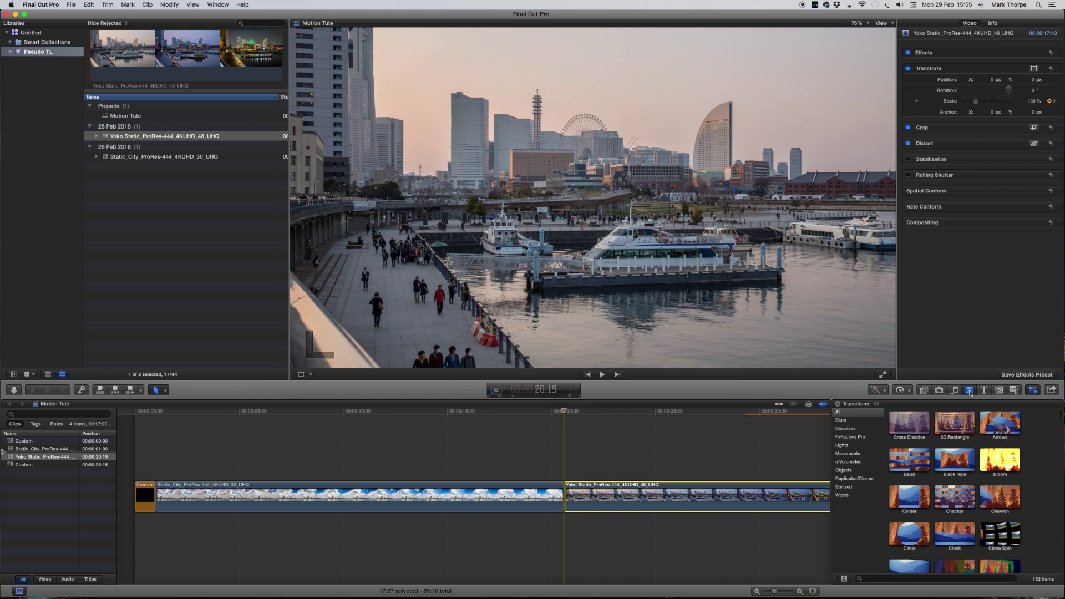
- Add a Cross Dissolve between Static_City and Yoko Static, shortening the clips to fit, then hide Transitions
left_click_drag(901, 441, 567, 503)
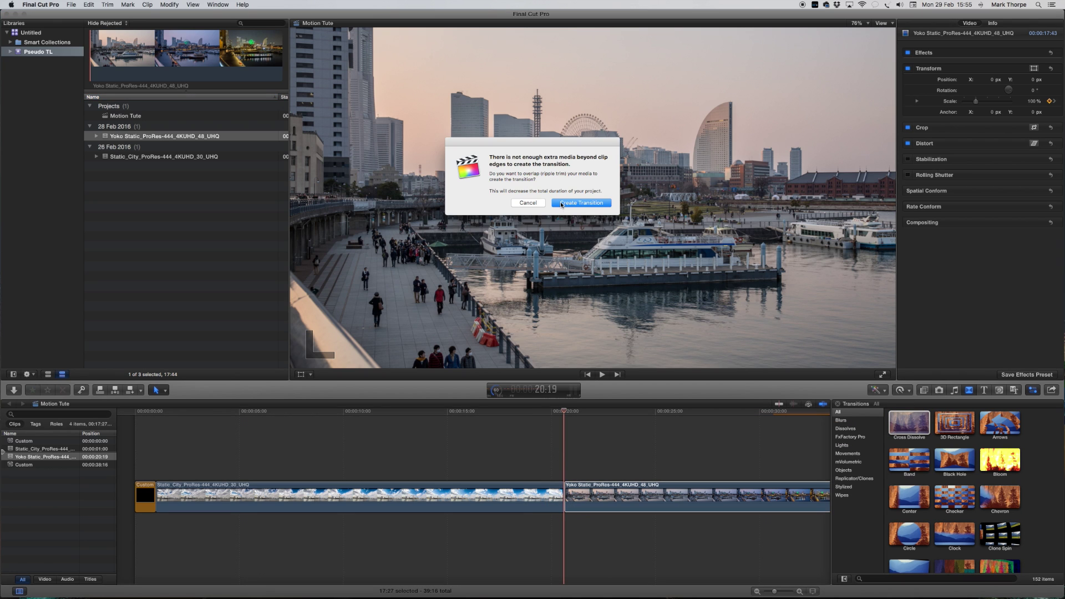
left_click(560, 202)
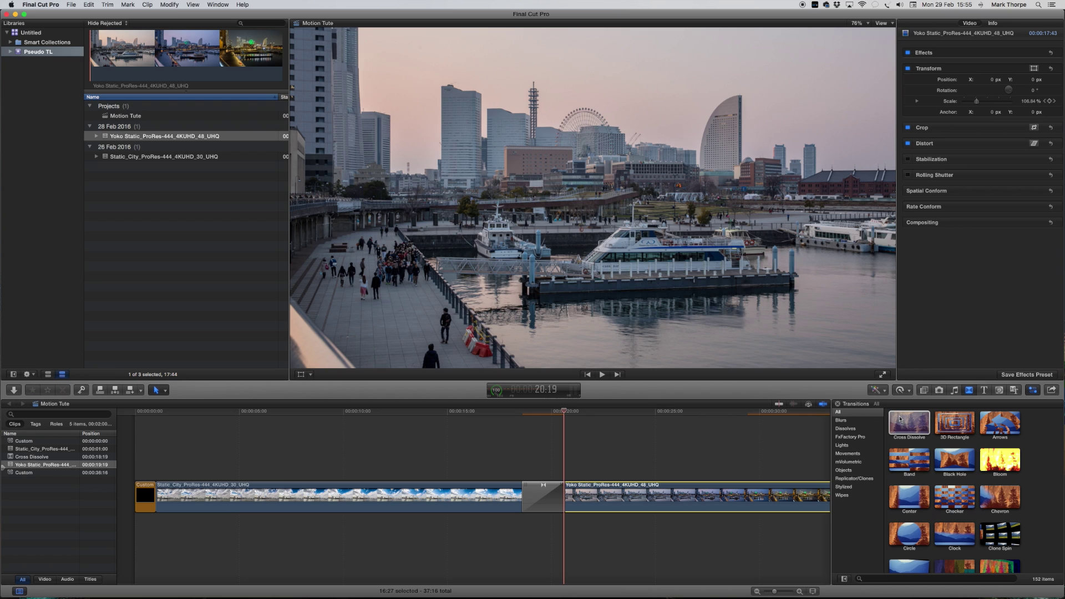
left_click(838, 410)
key("ctrl+super+5")
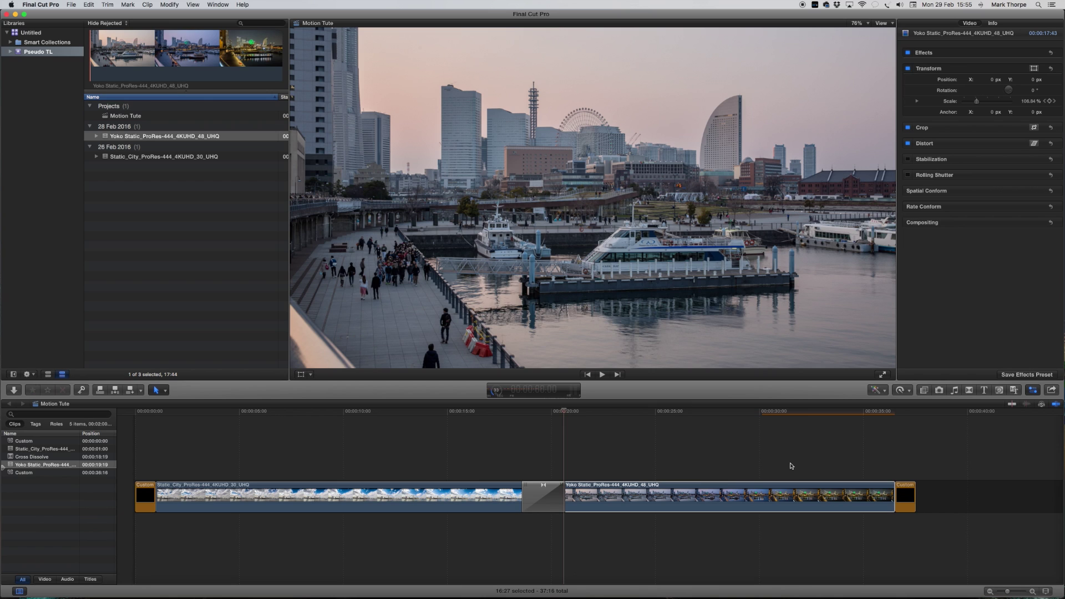
- Move the playhead to the very beginning of the Motion Tute timeline
left_click(144, 413)
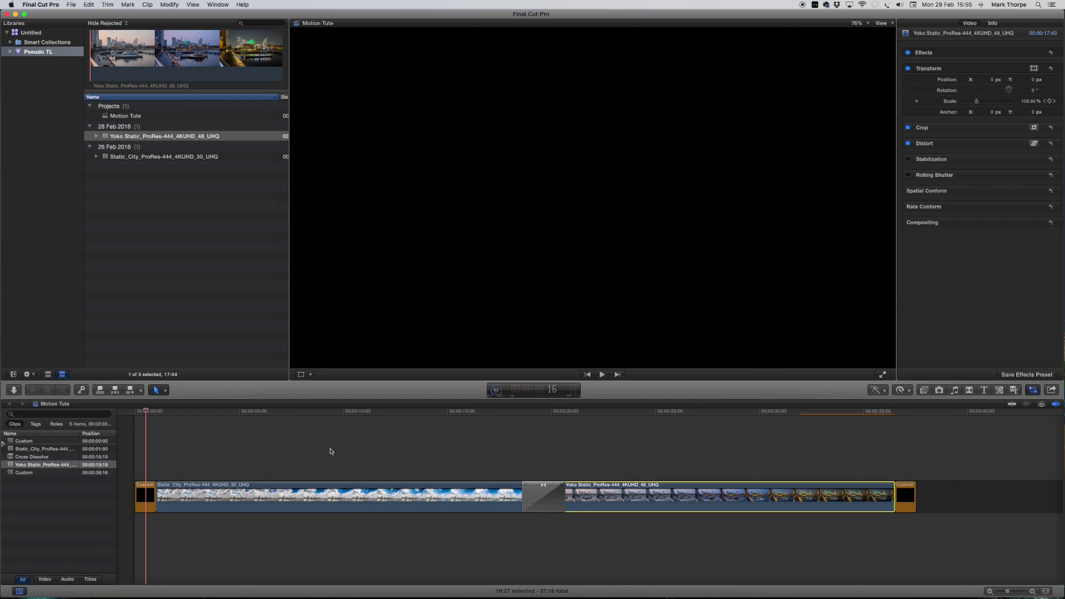